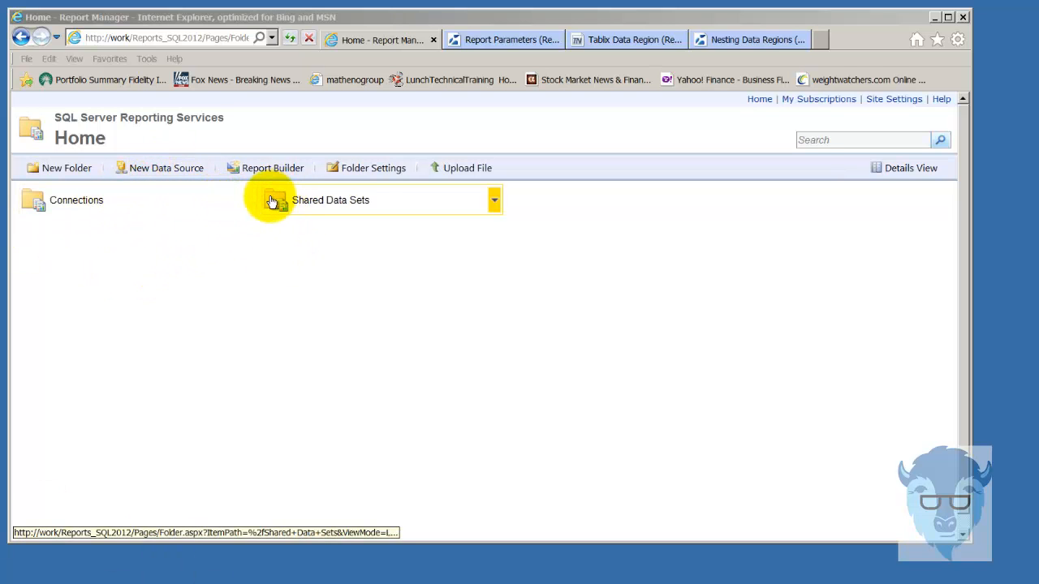
- Open the shared dataset MathenoGroup2012_Product_Category_SubCategory from the Shared Data Sets folder for editing in Report Builder
click(272, 201)
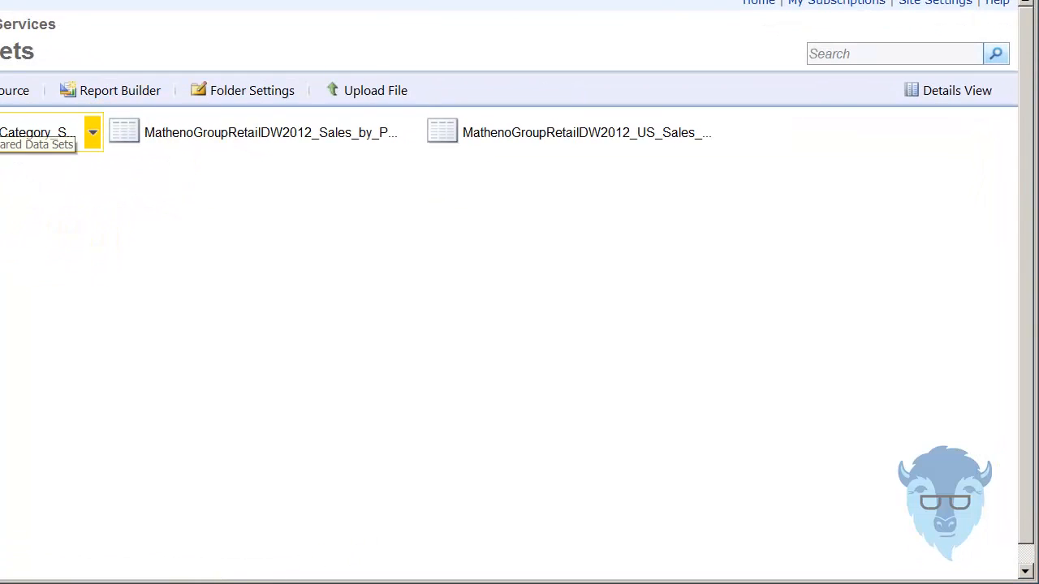
click(92, 135)
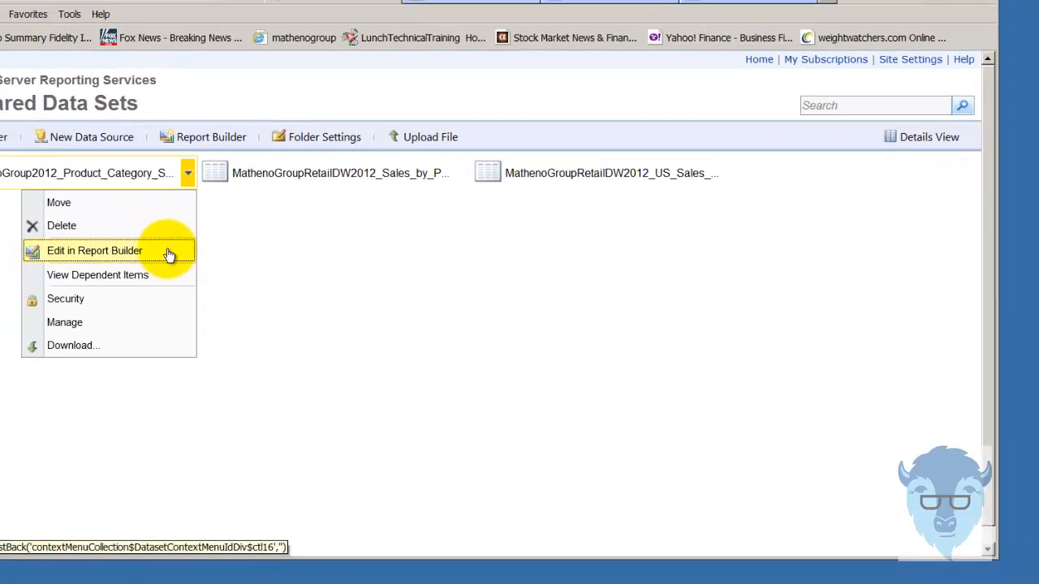
click(169, 255)
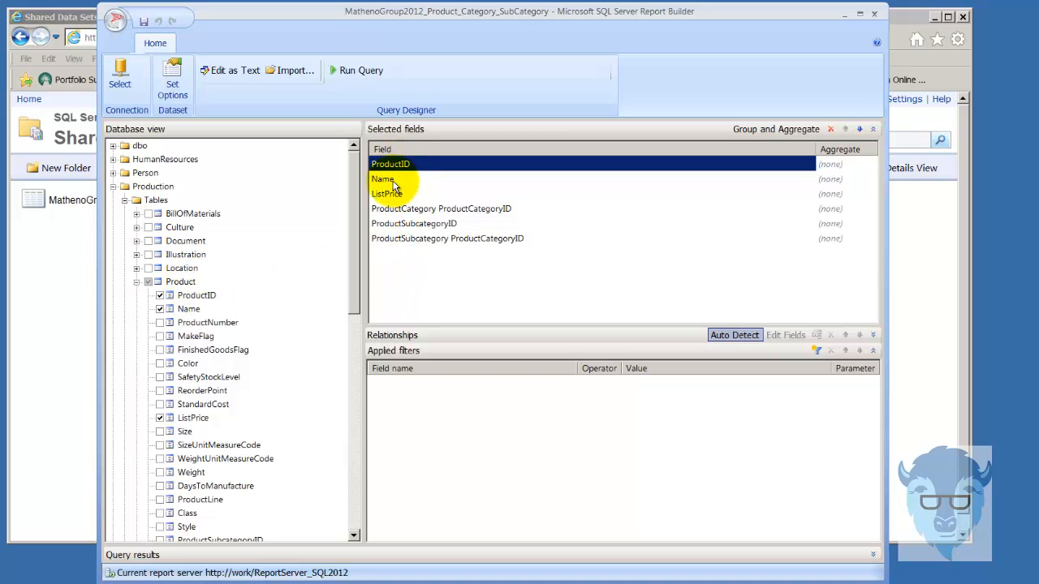
- Review the dataset's selected tables, run its query, and widen the product category and subcategory ID columns in the results
drag(354, 232, 363, 393)
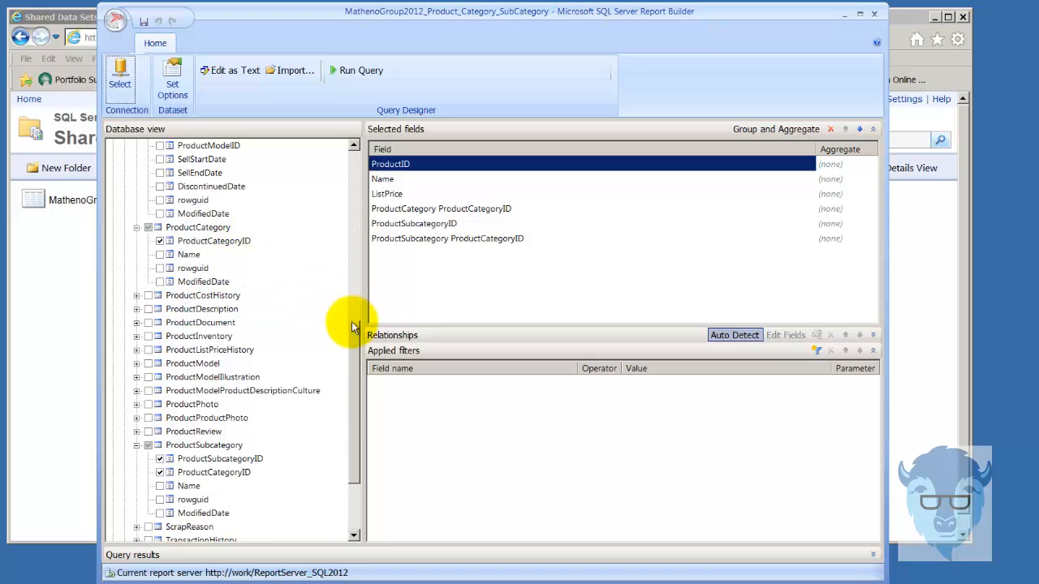
drag(355, 334, 352, 389)
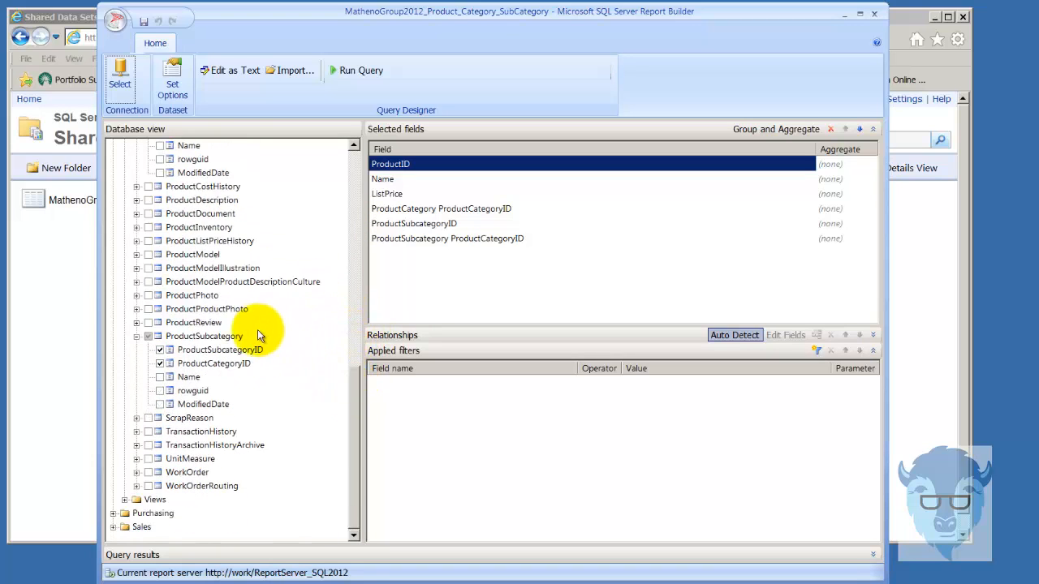
click(362, 73)
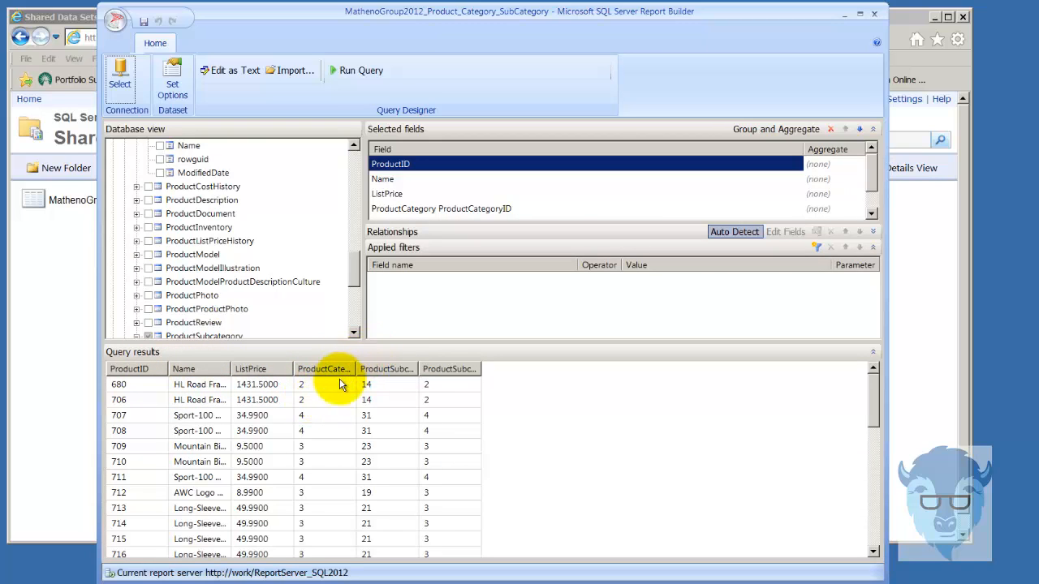
drag(359, 367, 407, 370)
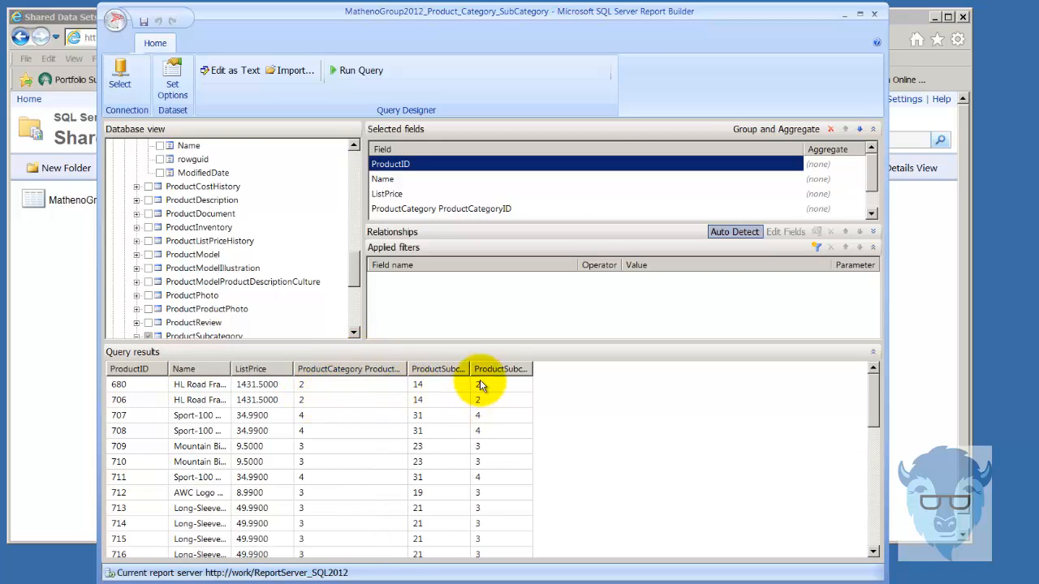
drag(472, 375, 523, 383)
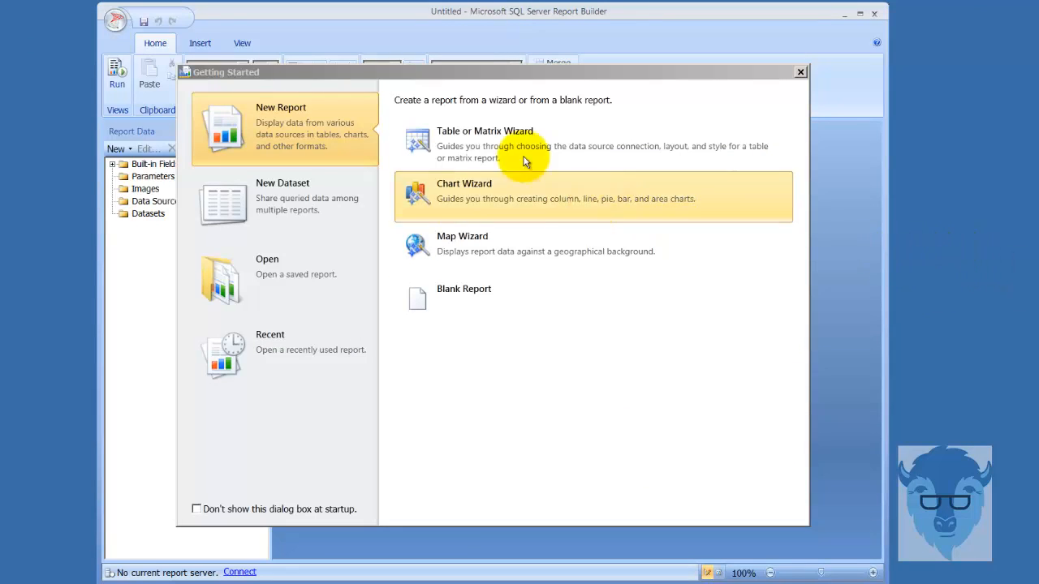
- Start a new report with the Table or Matrix Wizard, based on the shared dataset MathenoGroup2012_Product_Category_SubCategory
click(452, 142)
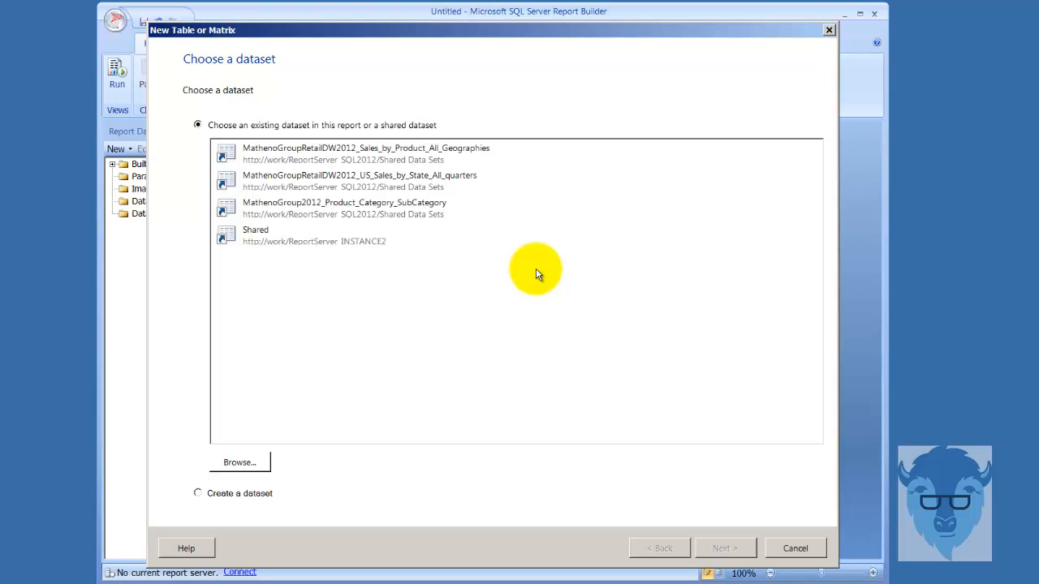
click(405, 208)
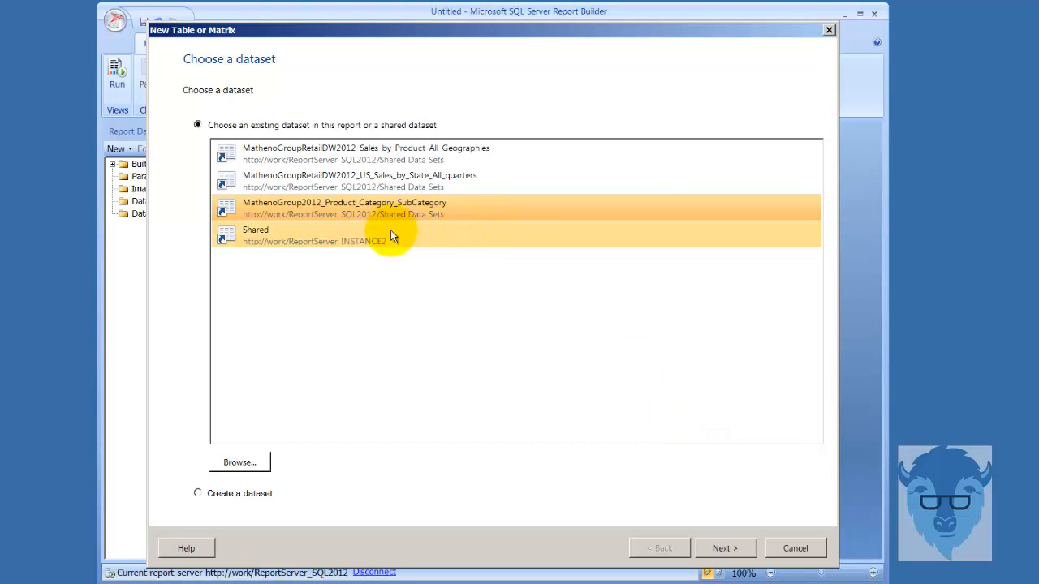
click(725, 549)
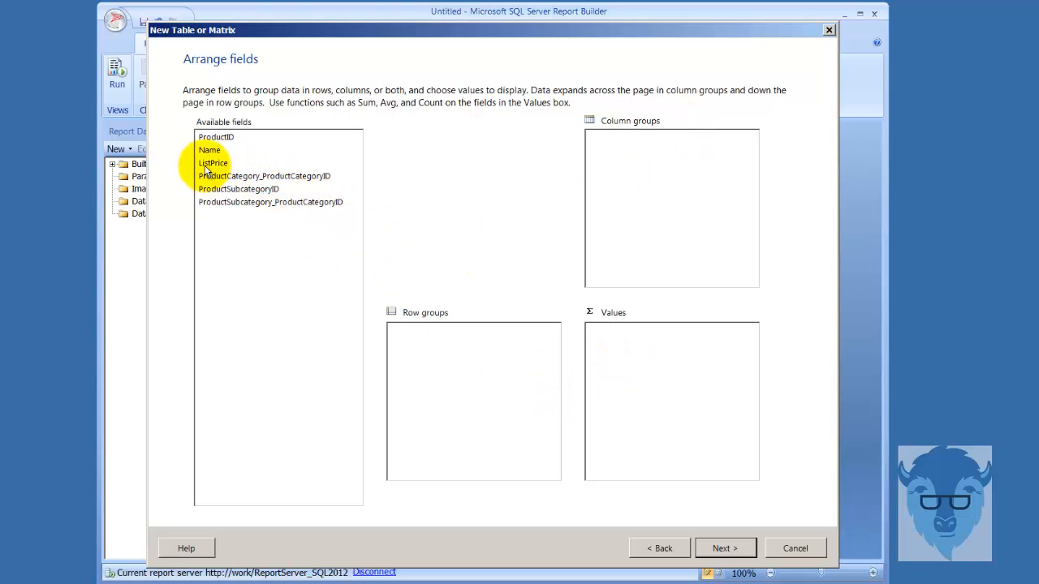
- Arrange the matrix with ListPrice as values, Name as row group and ProductCategory_ProductCategoryID as column group
drag(207, 166, 649, 376)
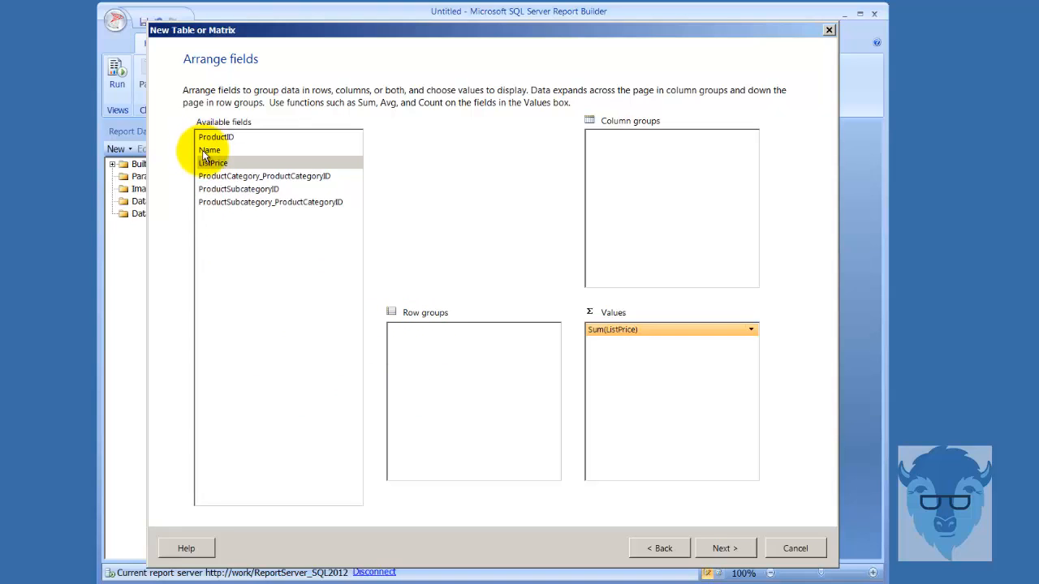
drag(204, 153, 416, 345)
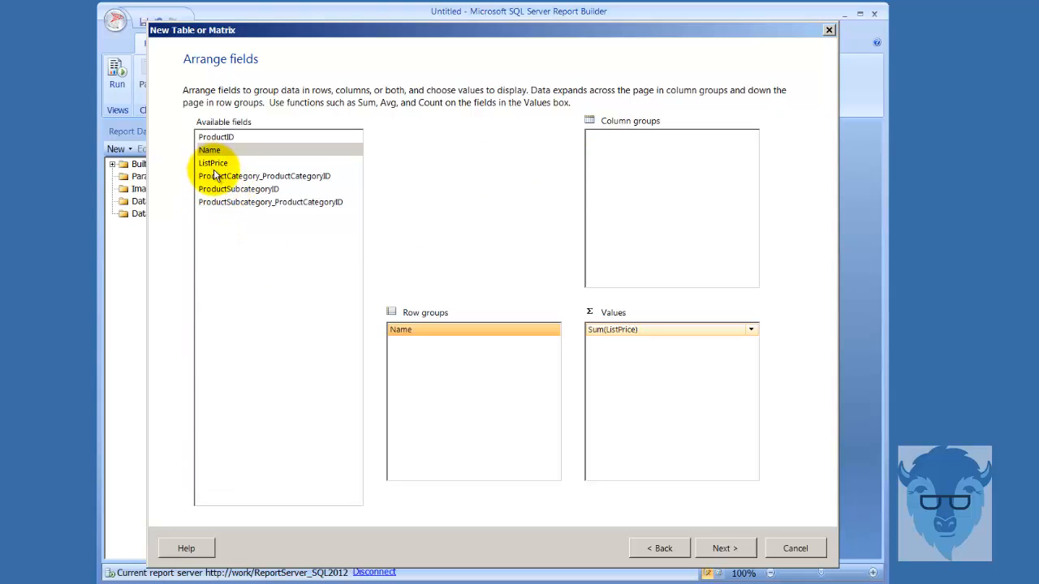
drag(215, 176, 573, 153)
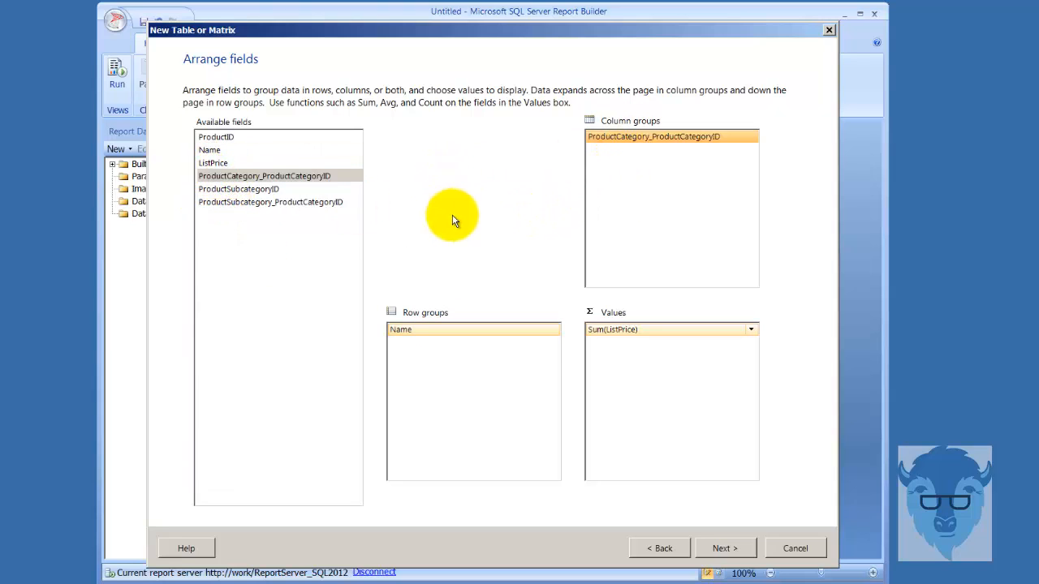
click(723, 548)
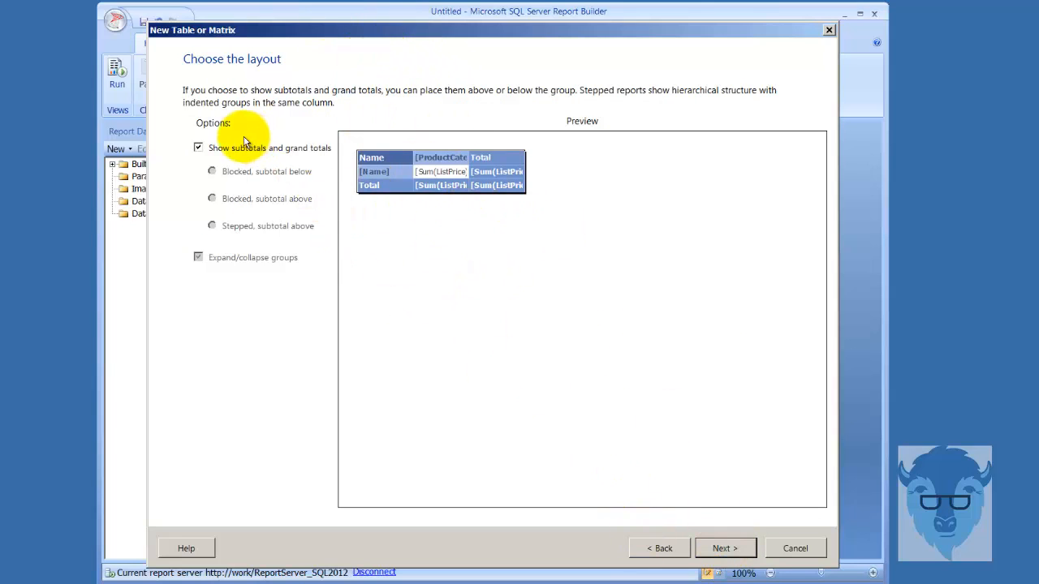
- Keep subtotals and grand totals in the layout, choose the Generic style, and finish the matrix wizard
click(214, 146)
click(215, 147)
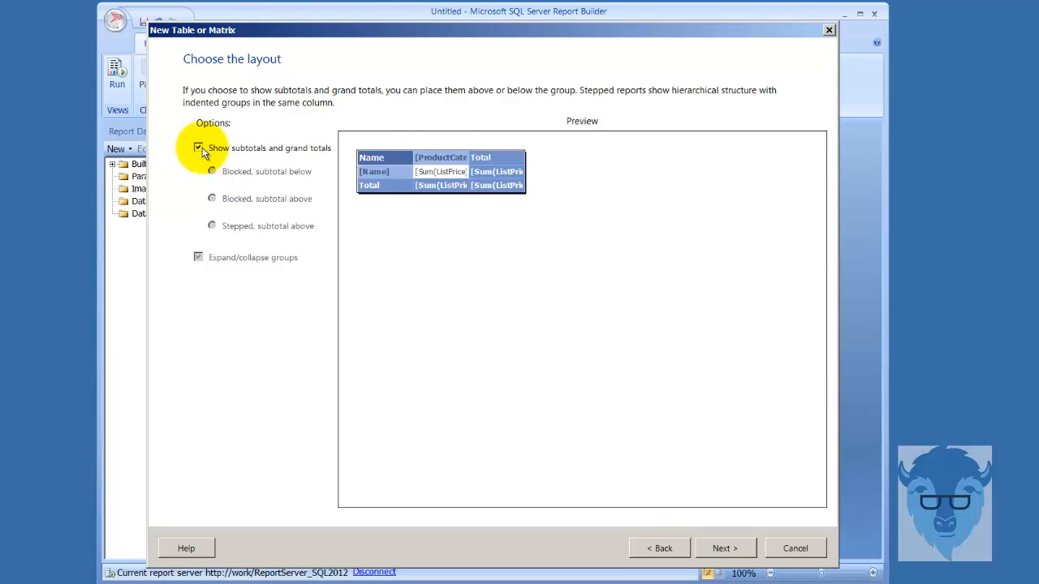
click(730, 549)
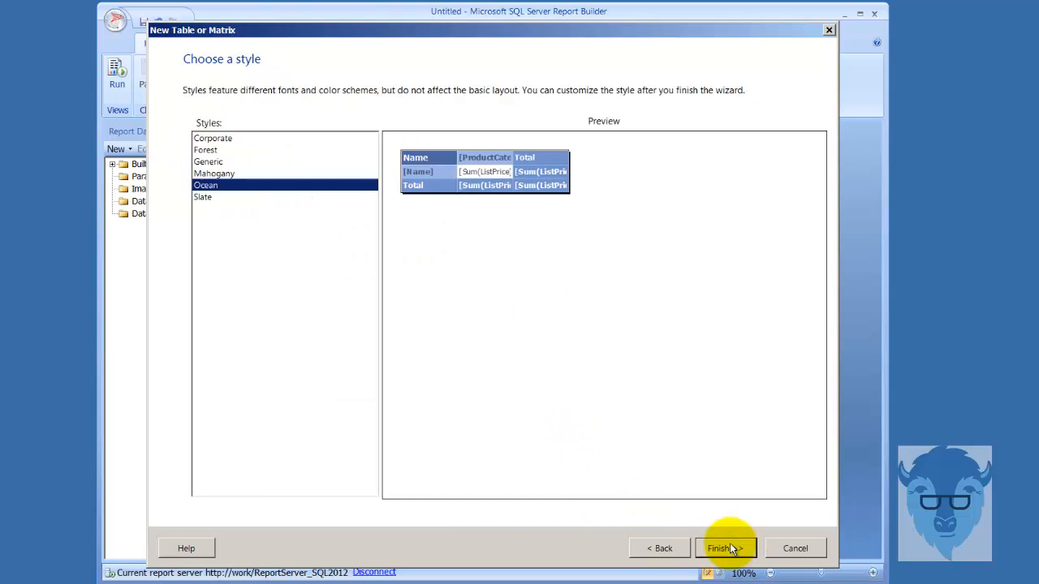
click(229, 149)
click(220, 163)
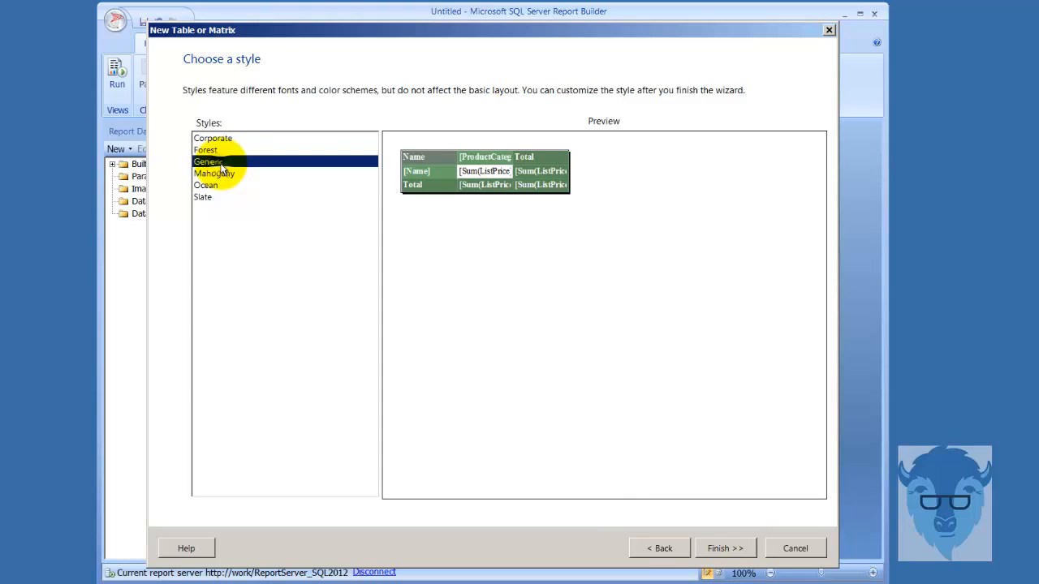
click(231, 173)
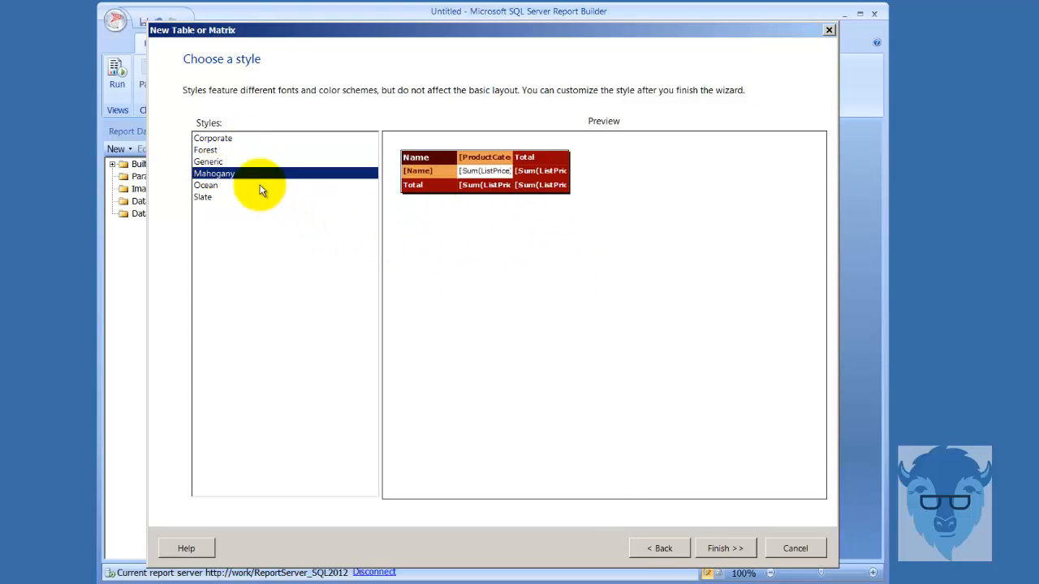
click(210, 162)
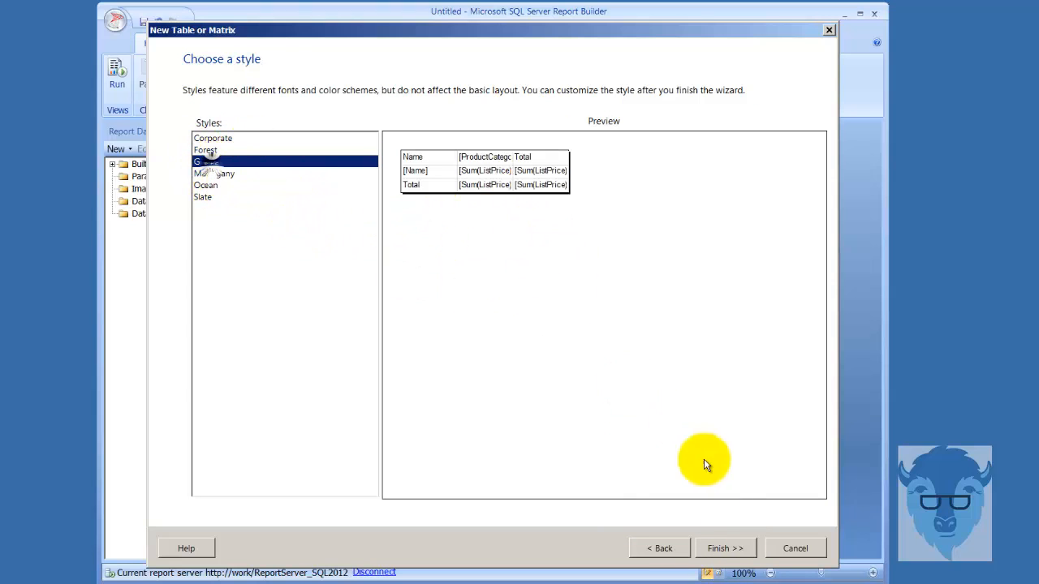
click(723, 548)
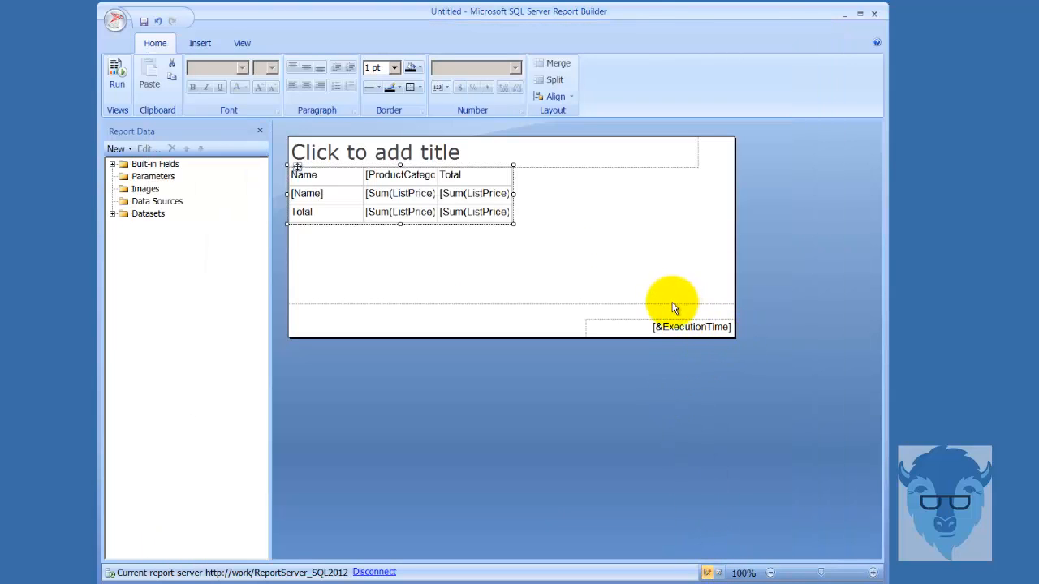
- Extend the report body downward to make room below the matrix, and run the report
drag(671, 304, 653, 466)
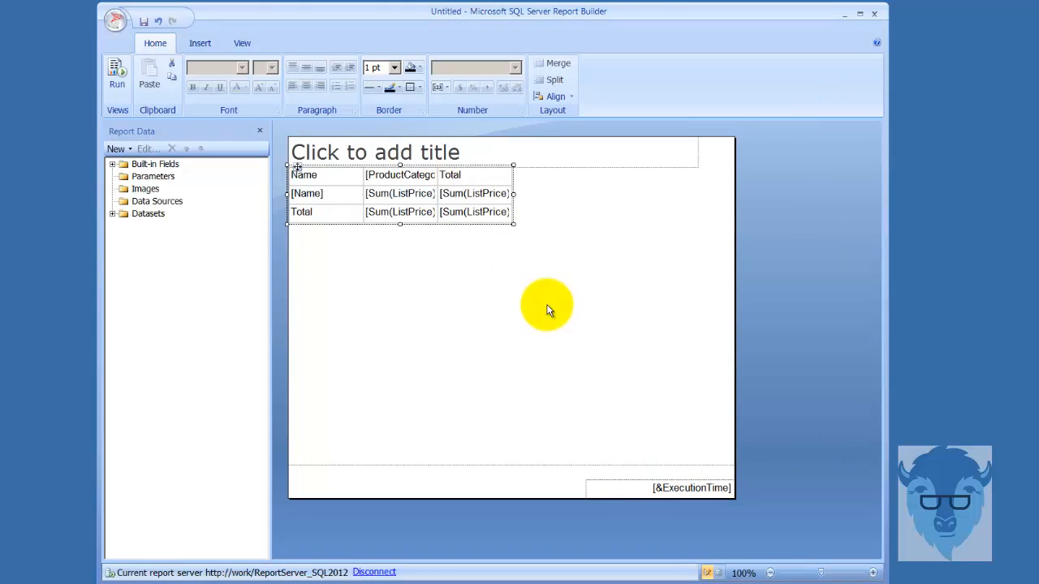
click(498, 317)
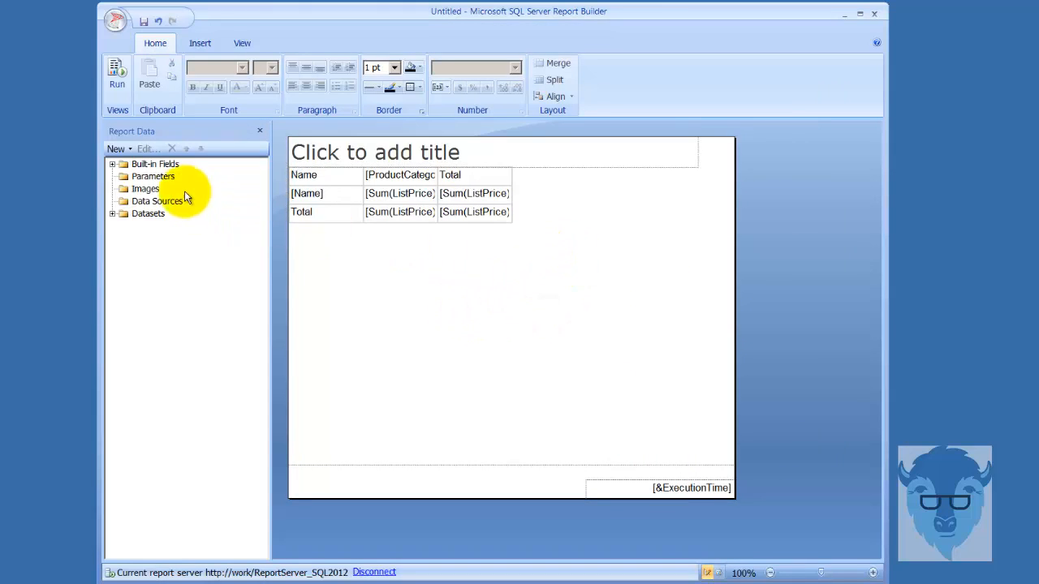
click(116, 70)
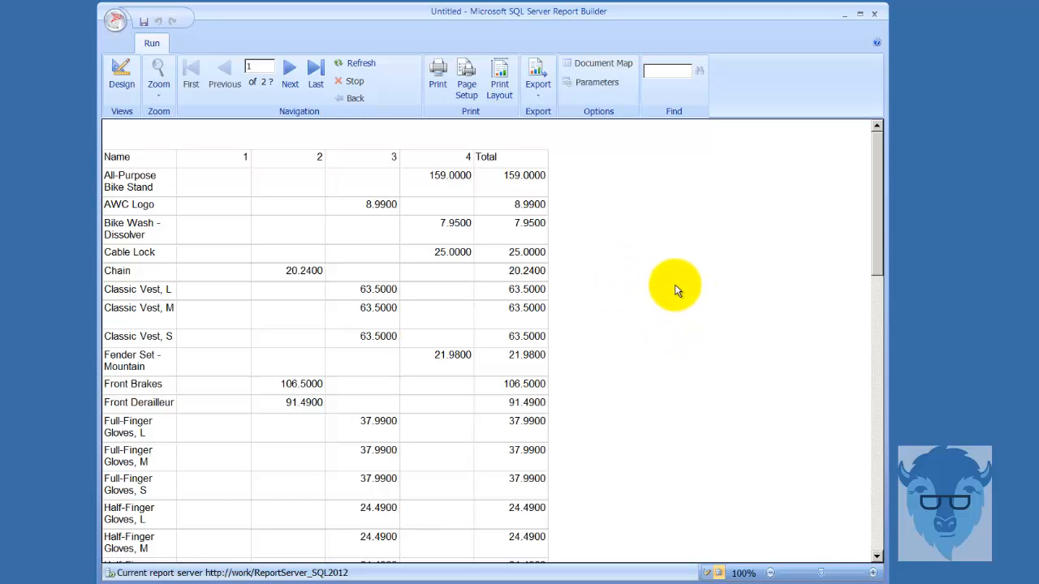
- Return to the report design and draw a new table in the empty area below the matrix
click(120, 77)
click(371, 290)
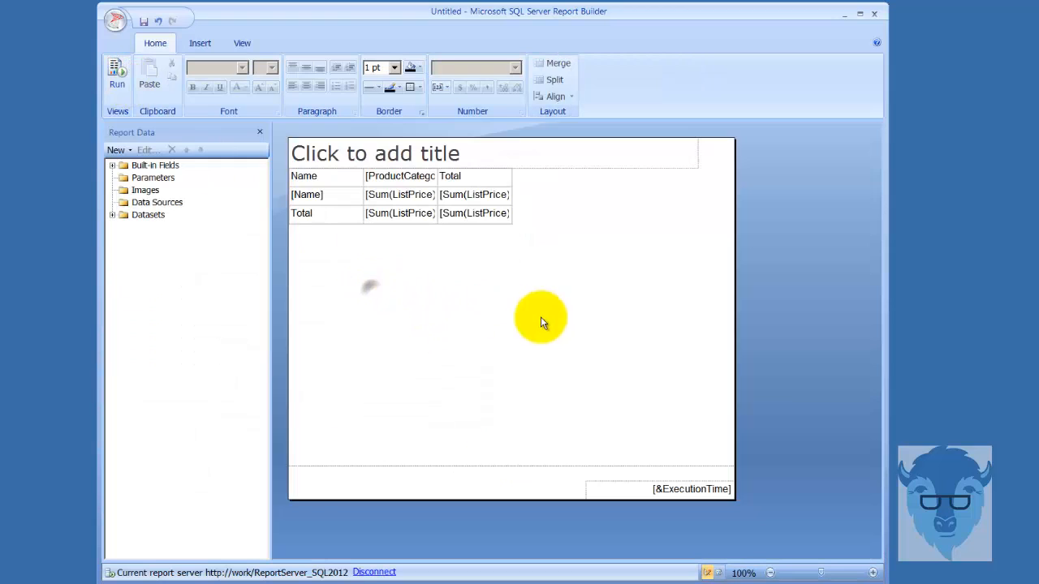
click(200, 45)
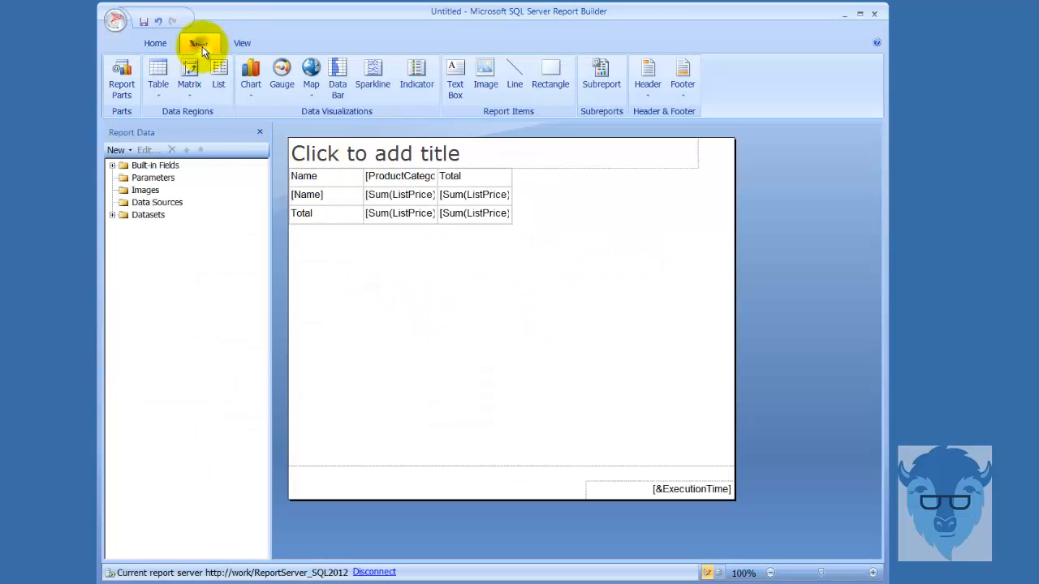
click(158, 95)
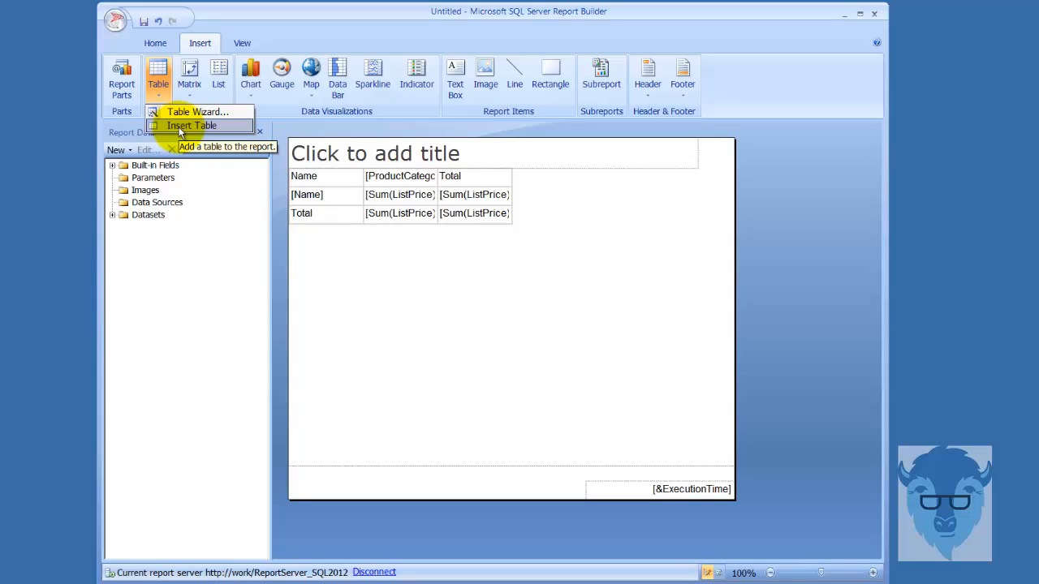
click(179, 127)
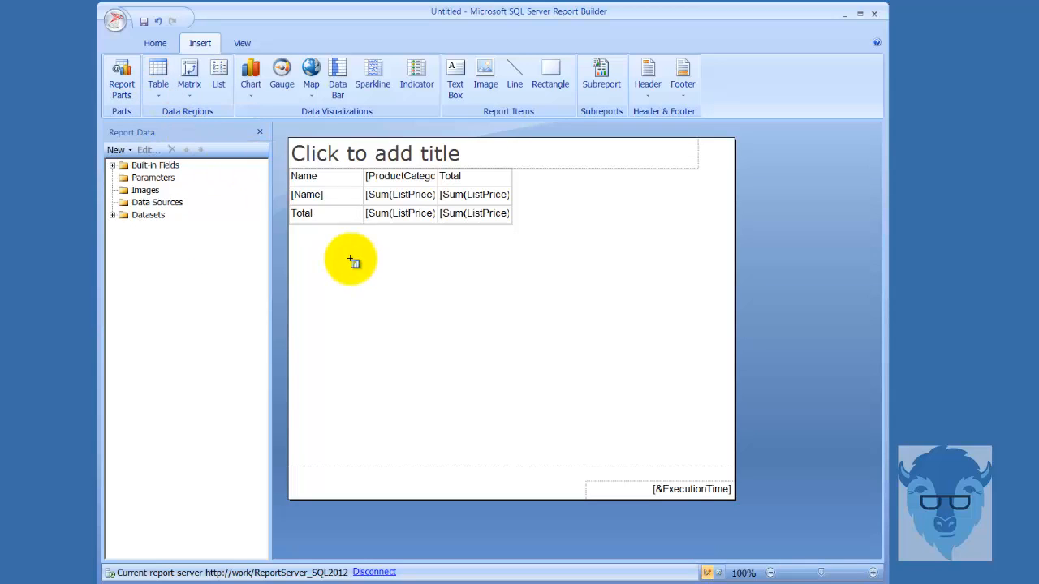
drag(330, 250, 633, 385)
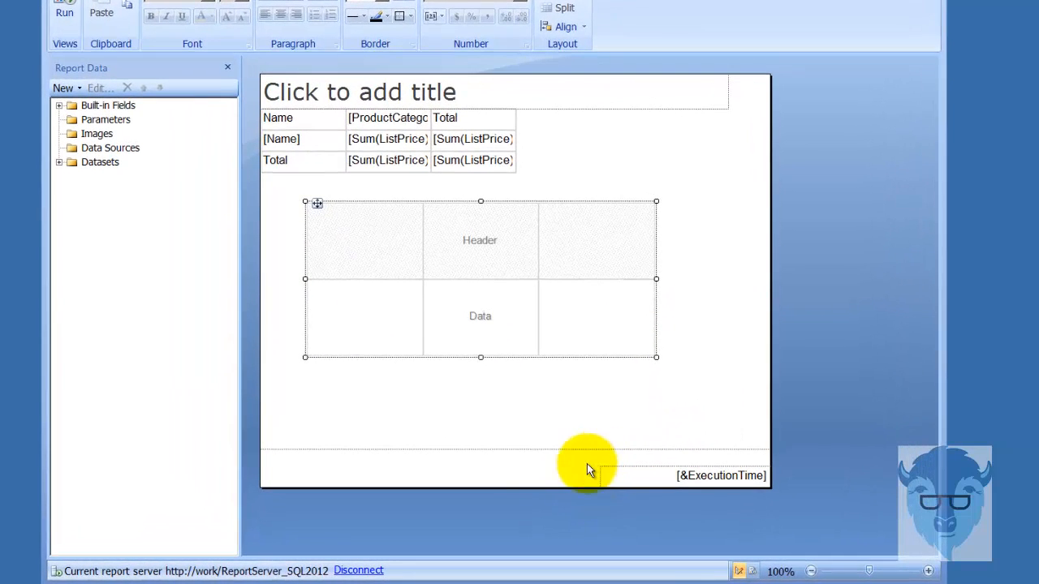
- Assign the ListPrice field to the middle data cell of the new table
mouse_move(465, 302)
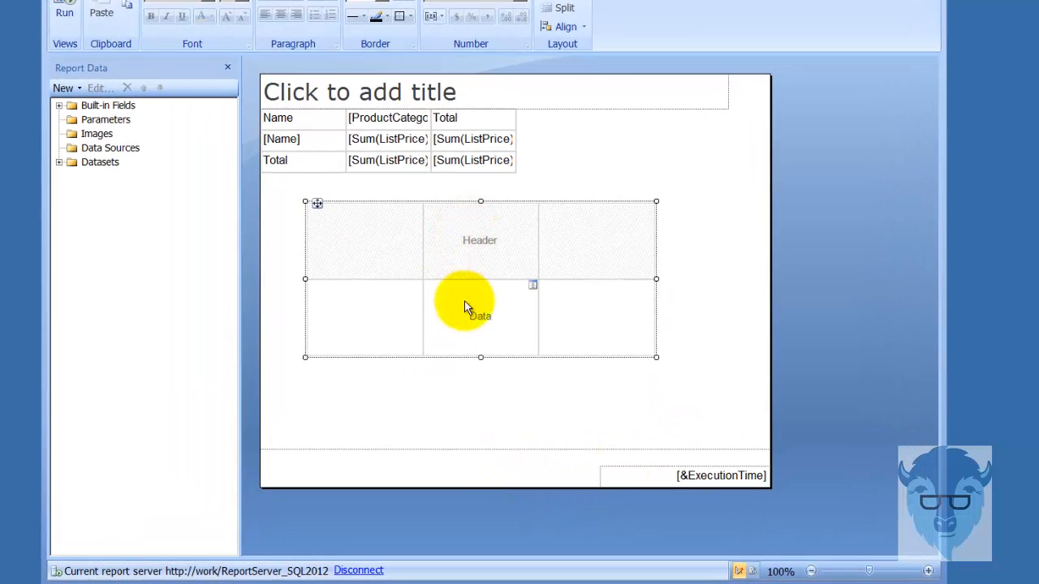
click(533, 285)
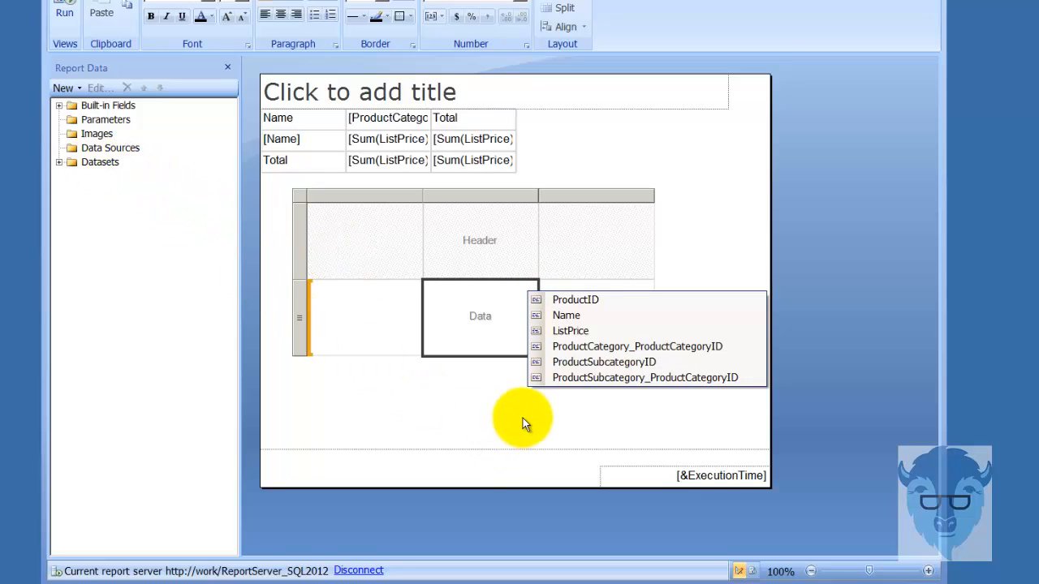
click(568, 331)
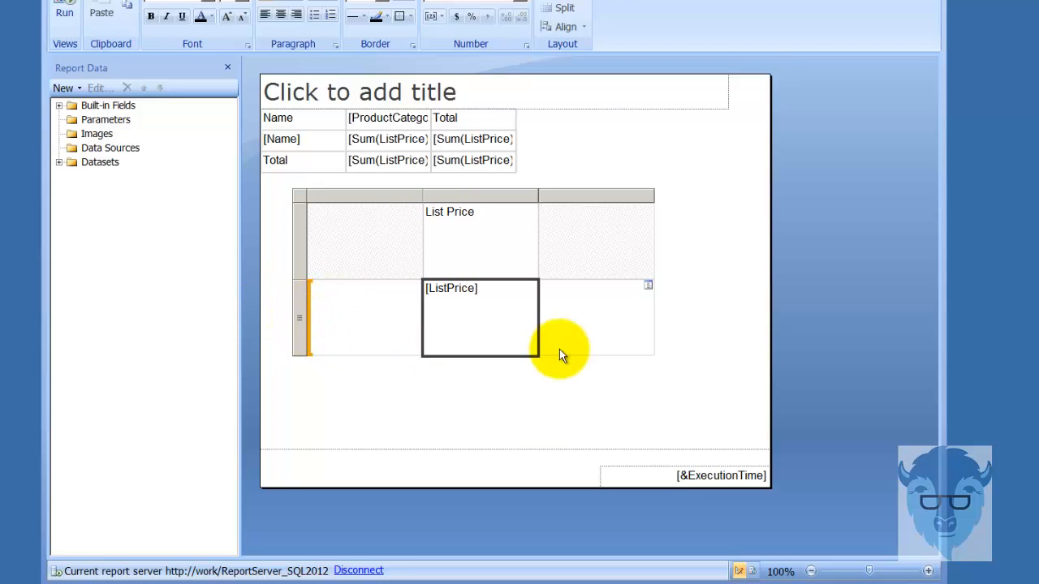
- Run the report, check the end of the first page, and go to the last page to view the new table
click(66, 13)
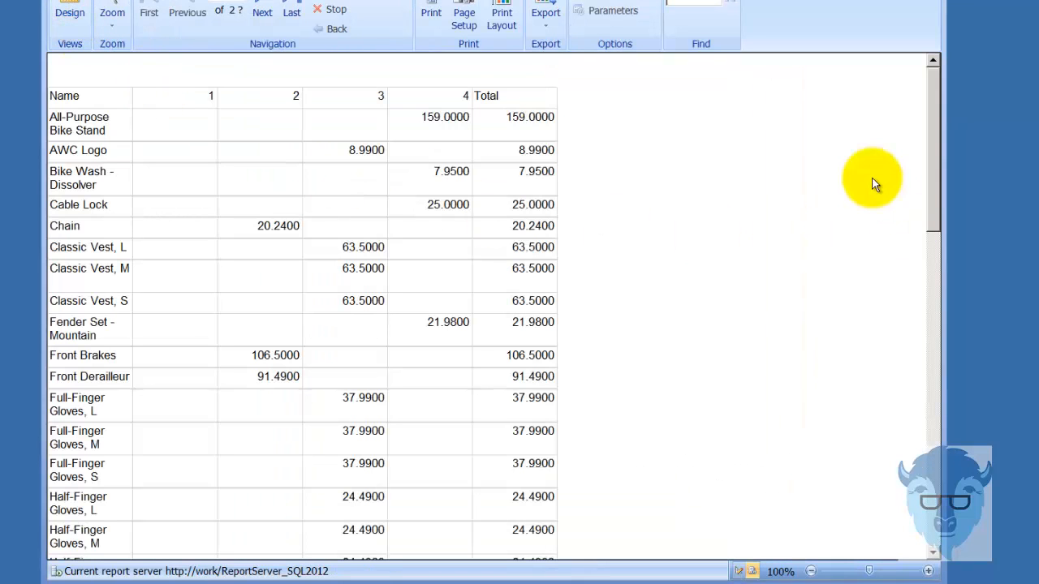
drag(933, 227, 869, 563)
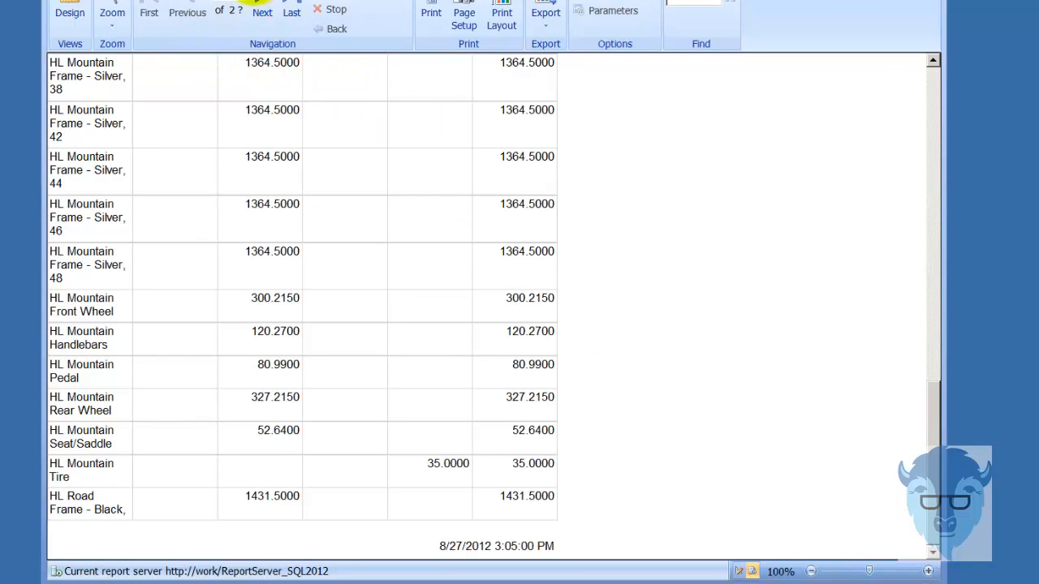
click(289, 4)
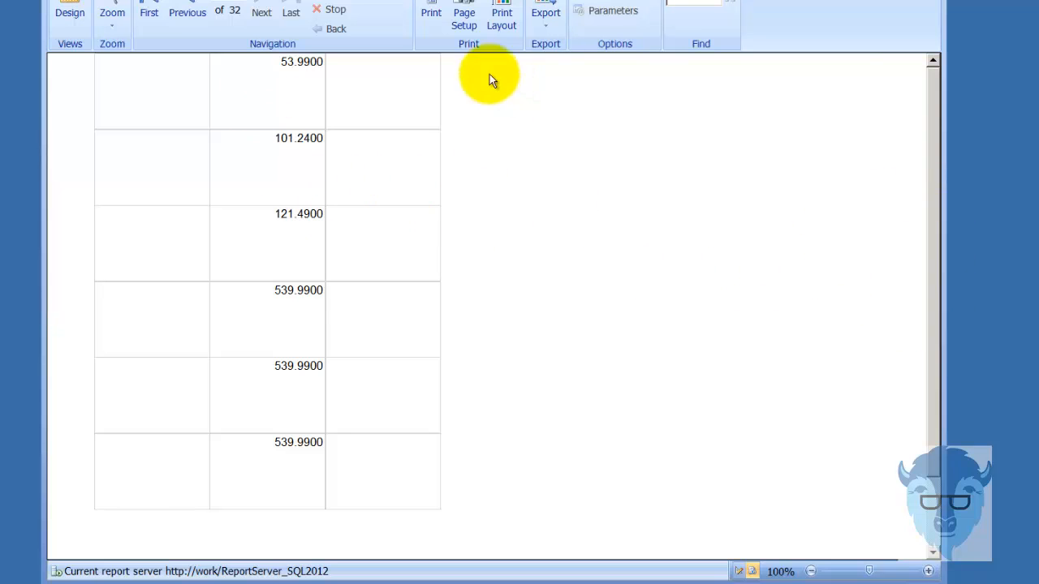
- Check which export formats are available for the report
click(546, 24)
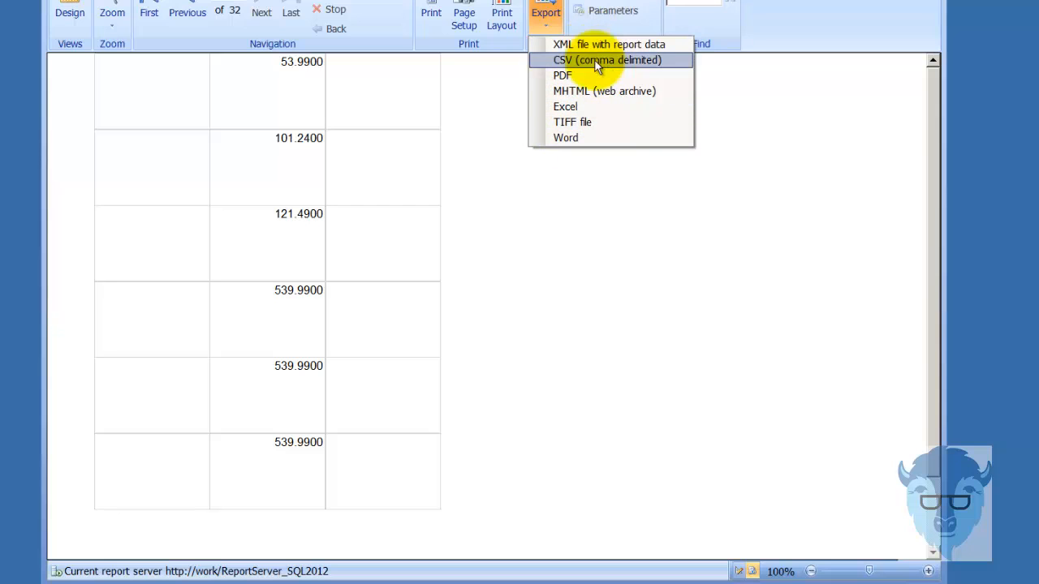
click(595, 239)
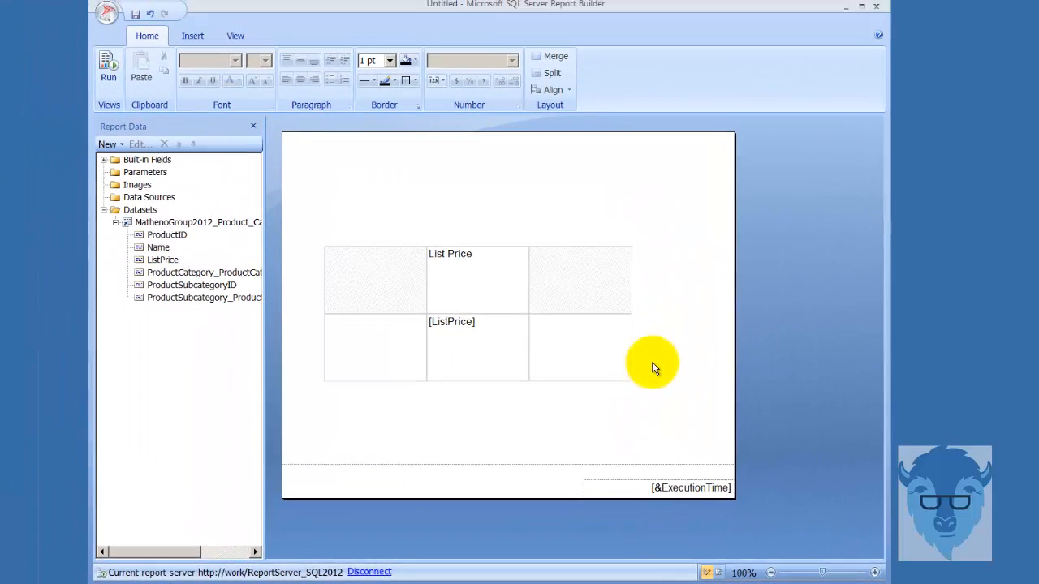
- Return to the report design and insert a row outside the group, below the table's ListPrice detail row
click(509, 286)
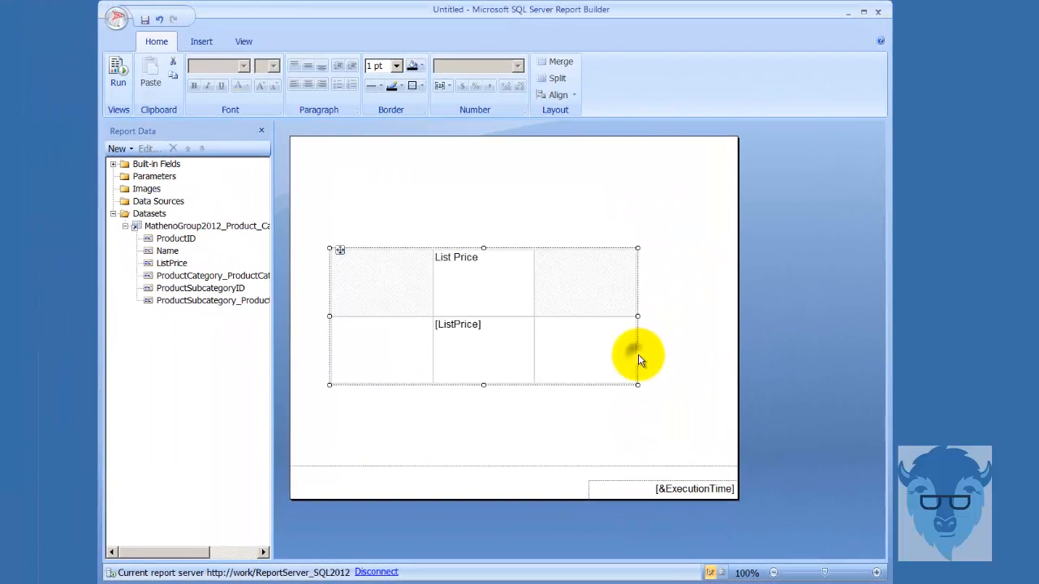
click(563, 329)
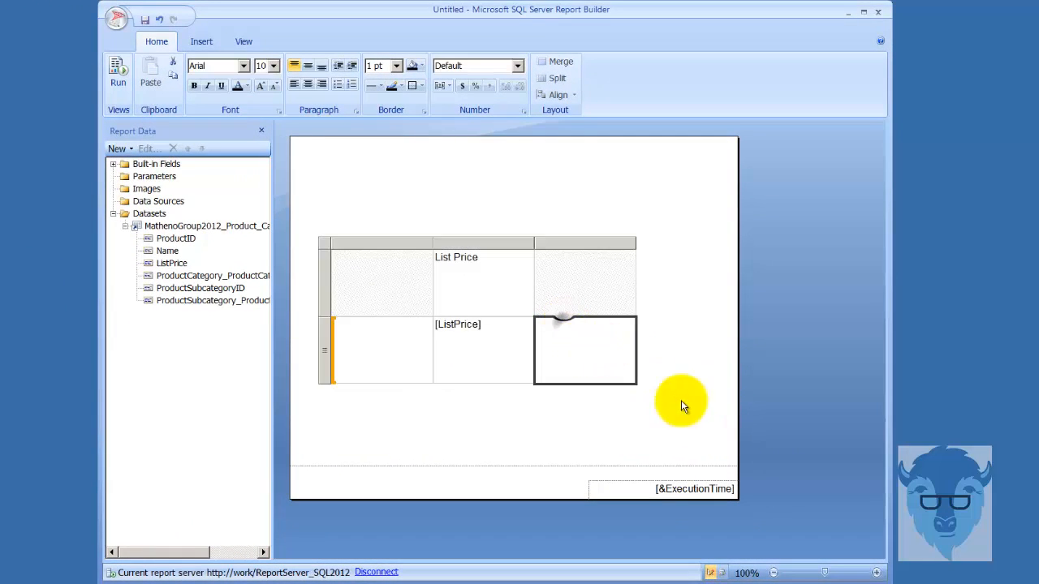
right_click(322, 347)
mouse_move(363, 352)
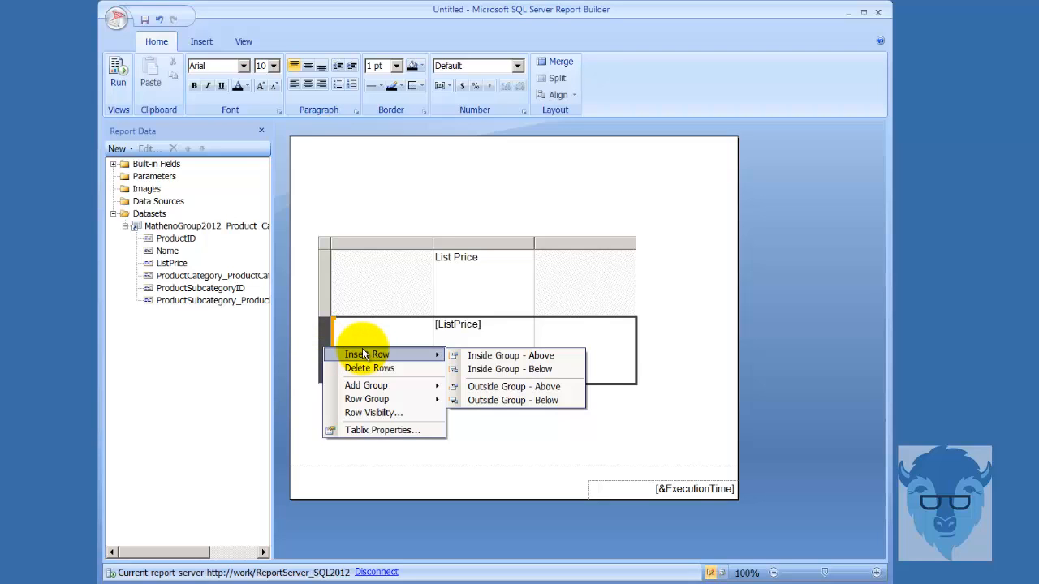
click(528, 400)
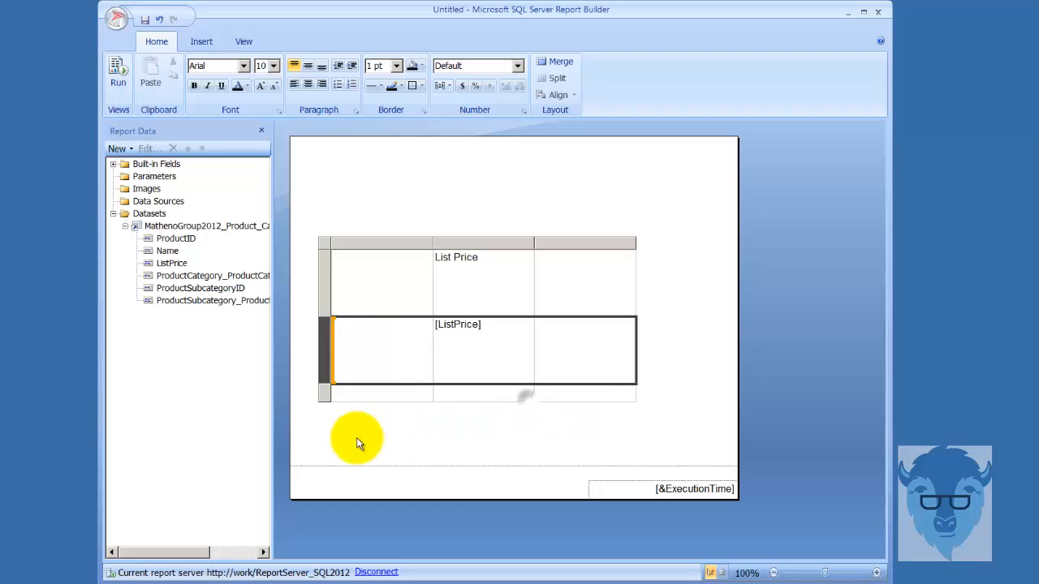
click(325, 392)
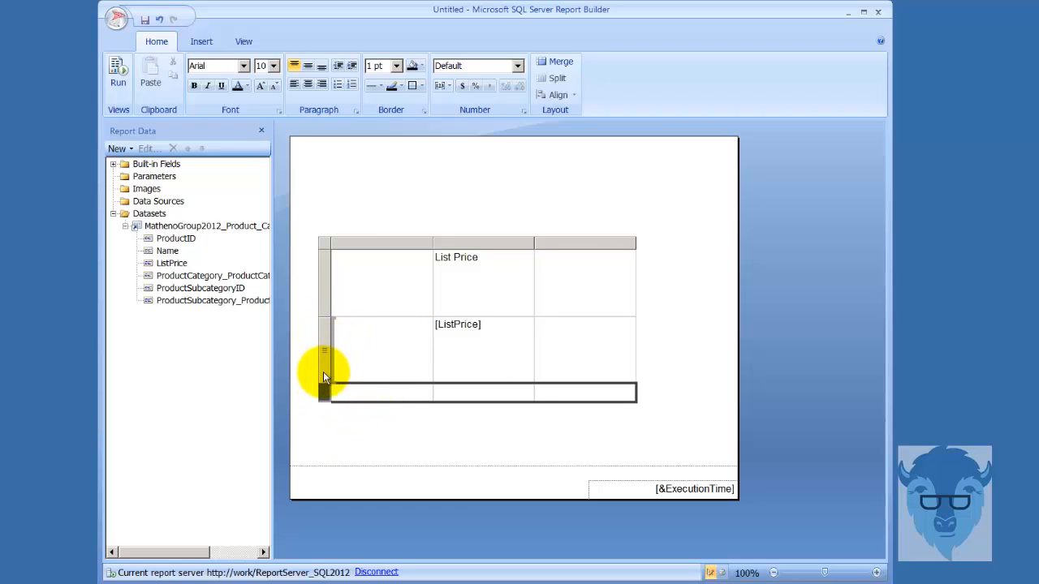
- Insert another row inside the group, directly below the table's ListPrice detail row
right_click(324, 347)
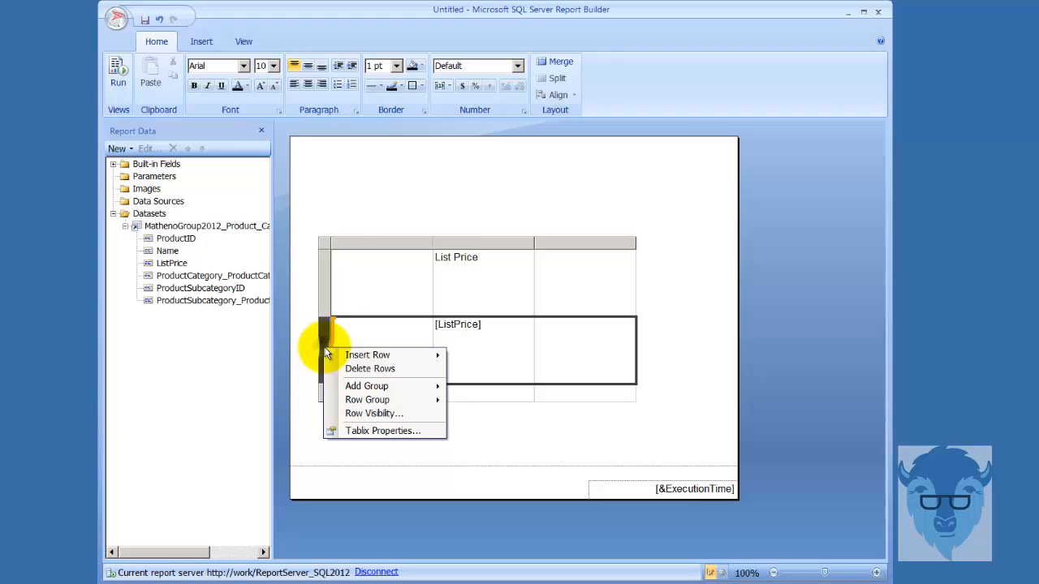
mouse_move(380, 389)
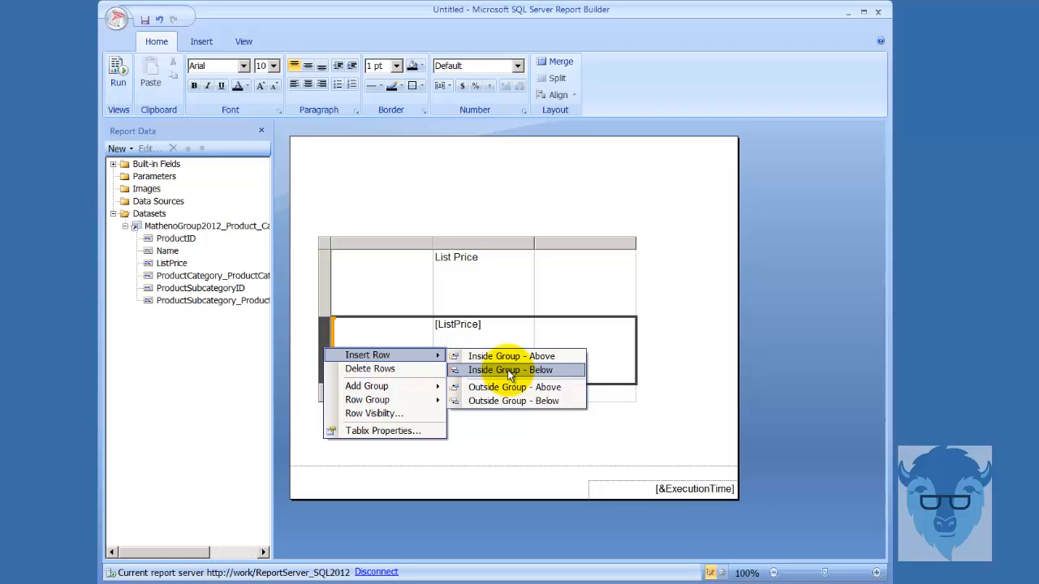
click(510, 372)
click(323, 390)
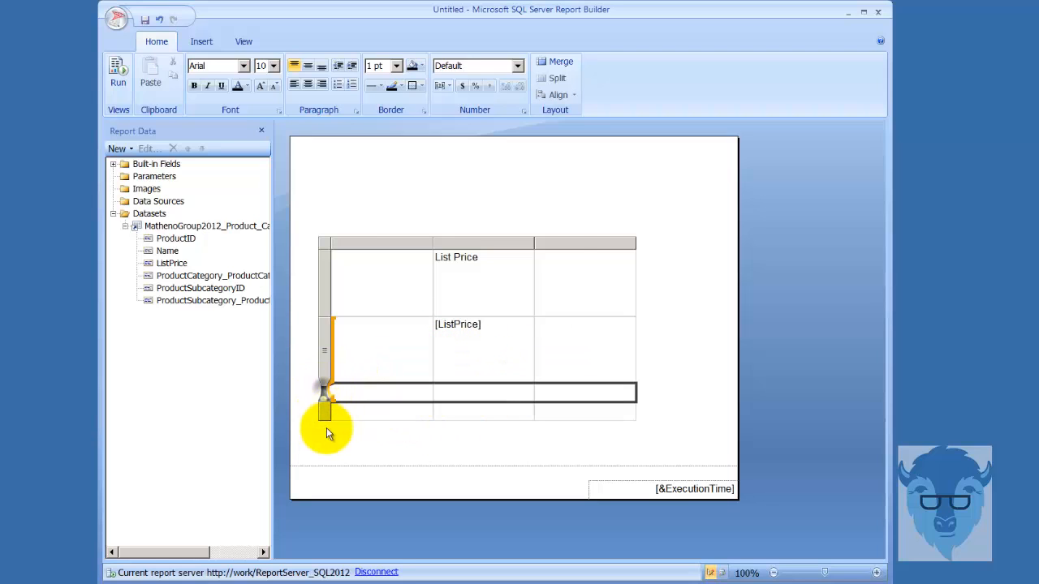
click(329, 350)
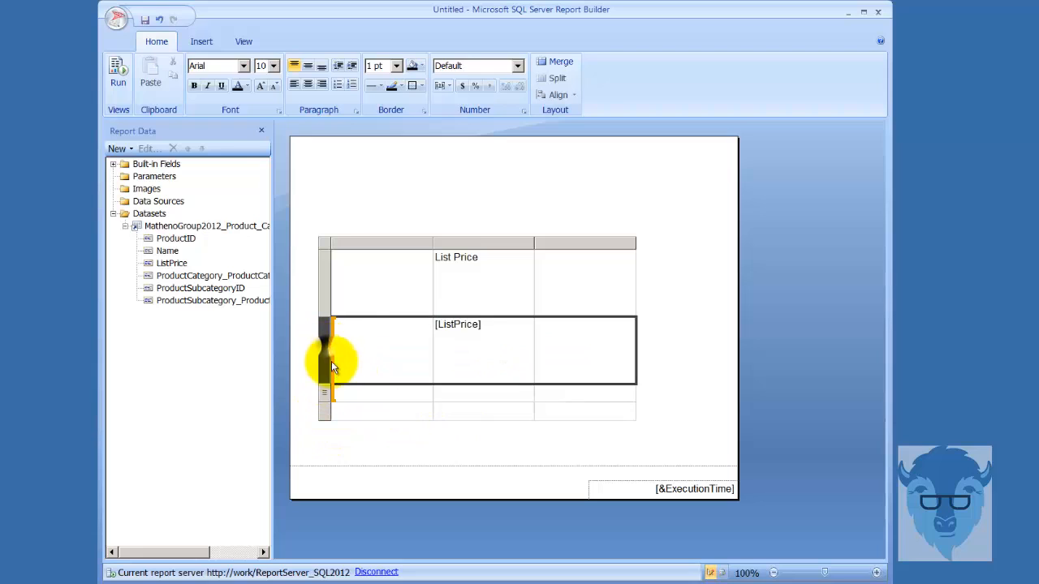
click(325, 412)
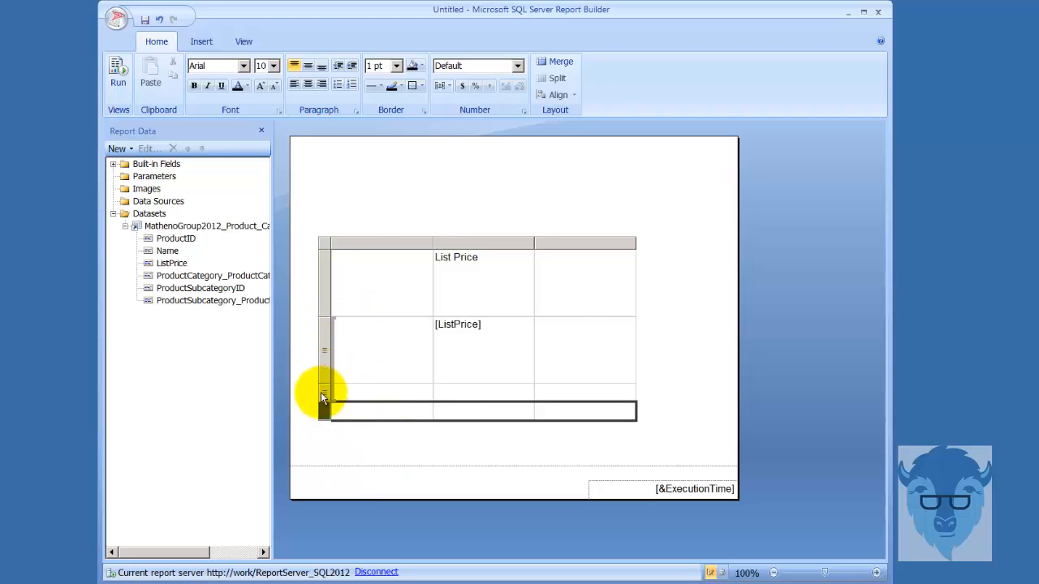
- Try assigning the ProductSubcategoryID field to the first cell of the bottom row outside the group
click(413, 417)
click(427, 407)
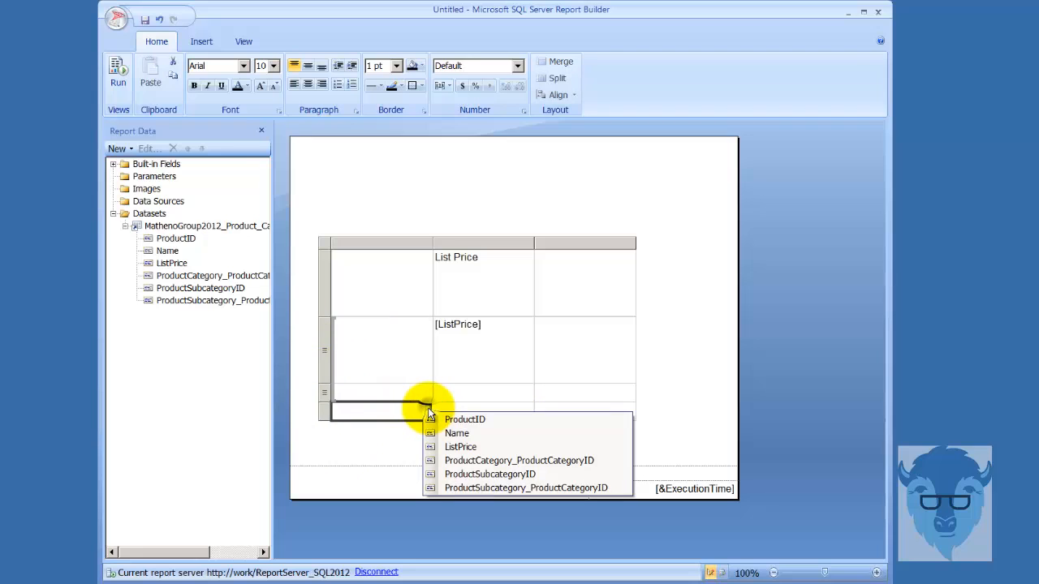
click(458, 474)
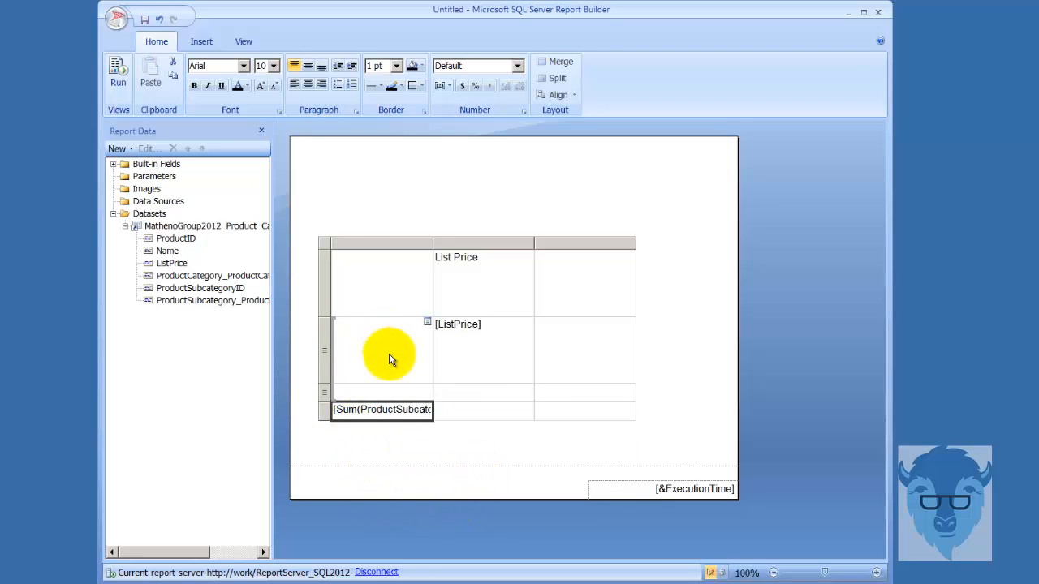
- Assign the ProductSubcategoryID field to the first cell of the added row inside the group, and run the report
click(345, 398)
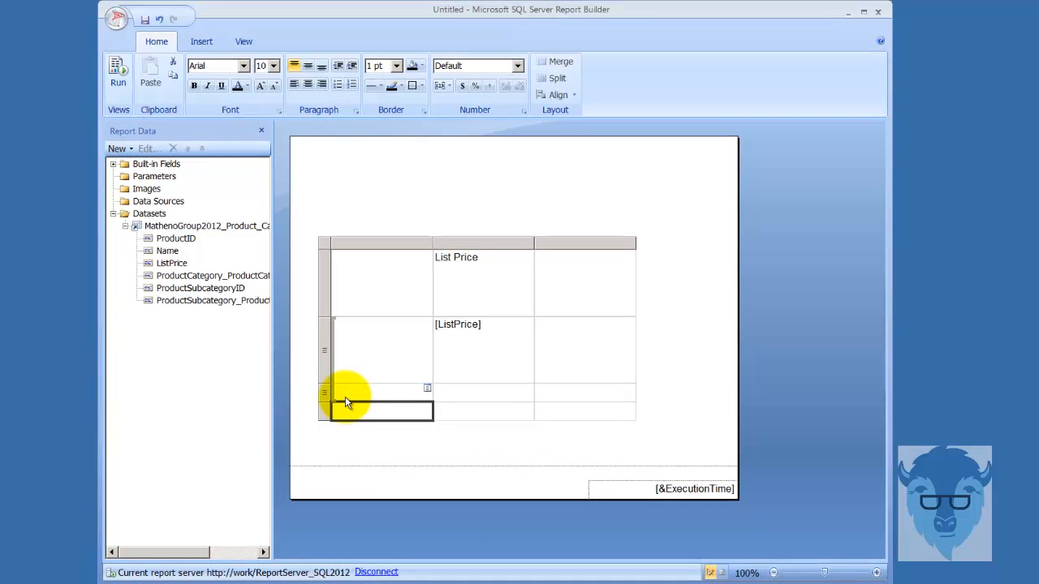
click(263, 373)
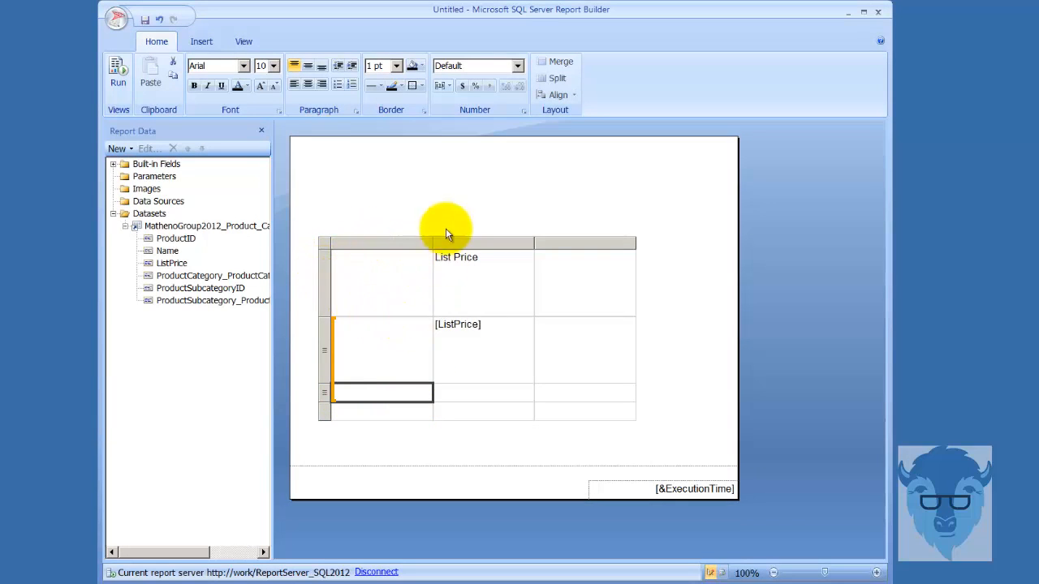
click(428, 391)
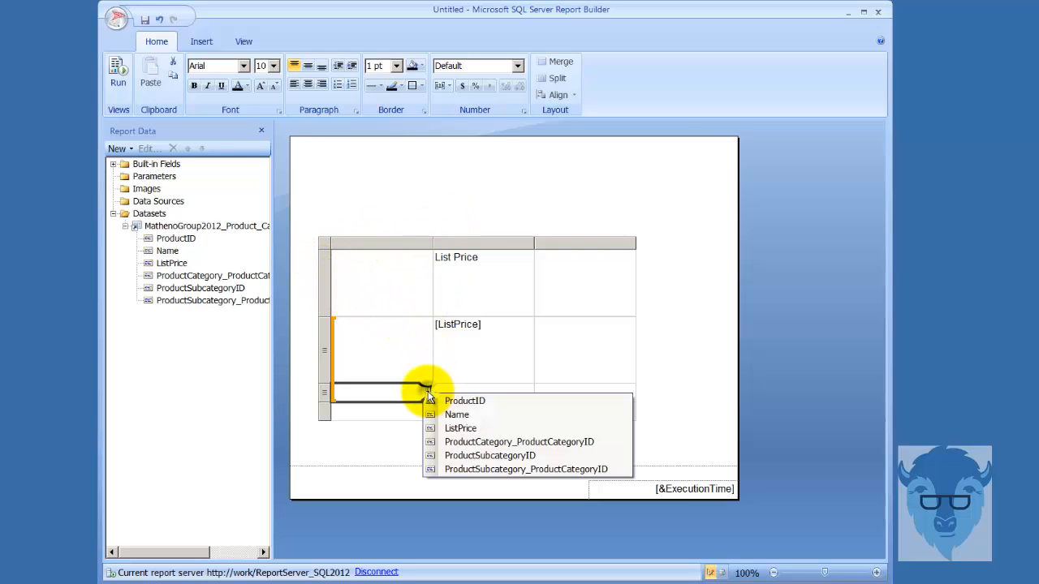
click(489, 455)
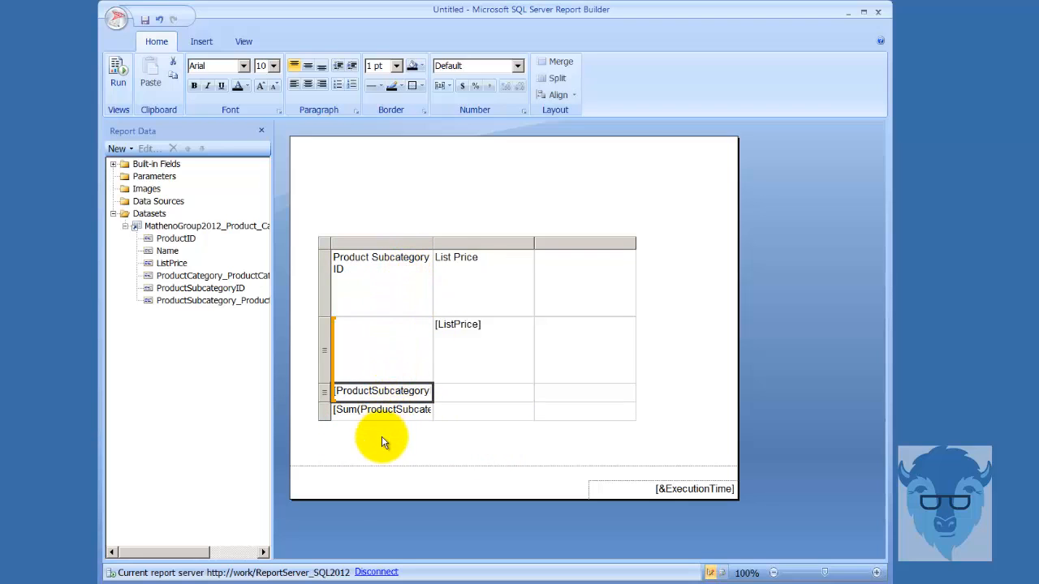
click(113, 74)
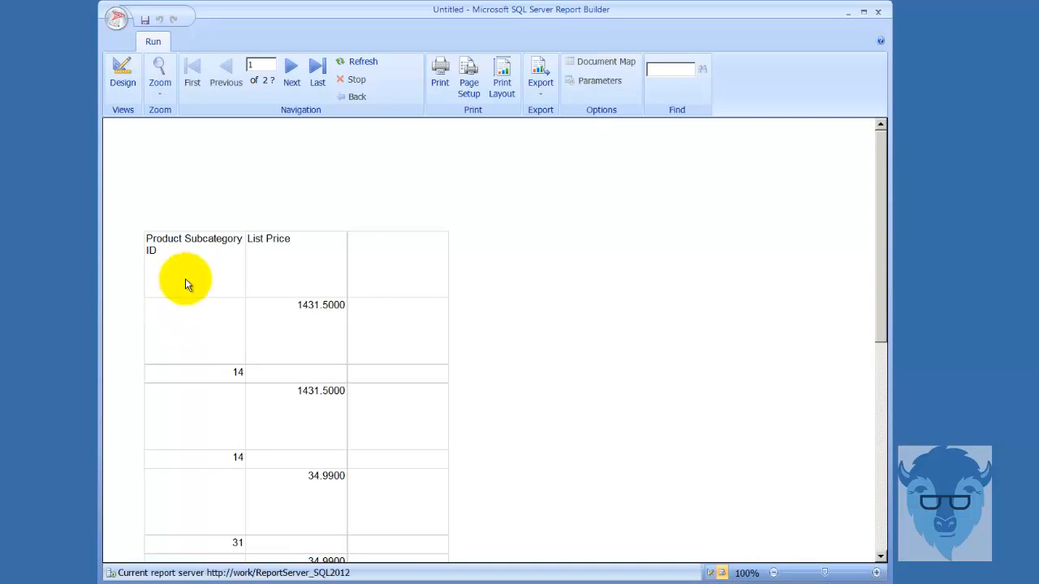
- Return to the report design and insert a column to the right of the List Price column
click(126, 77)
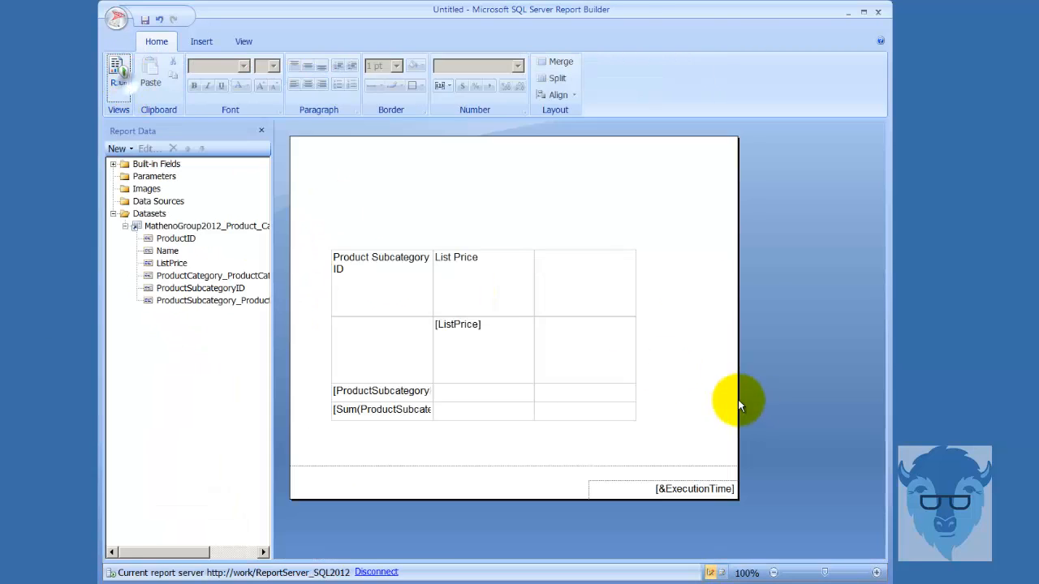
click(621, 293)
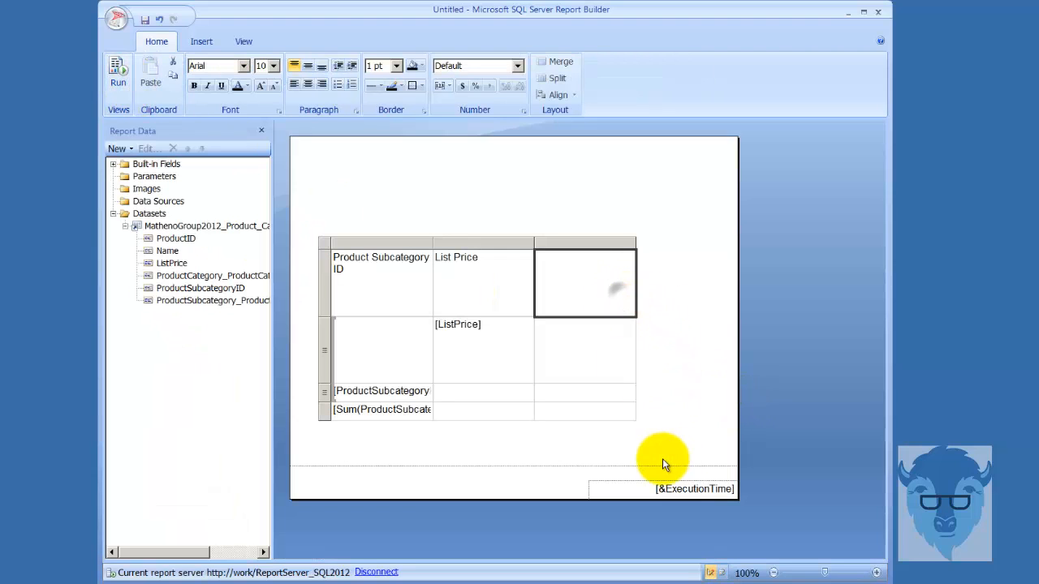
right_click(482, 242)
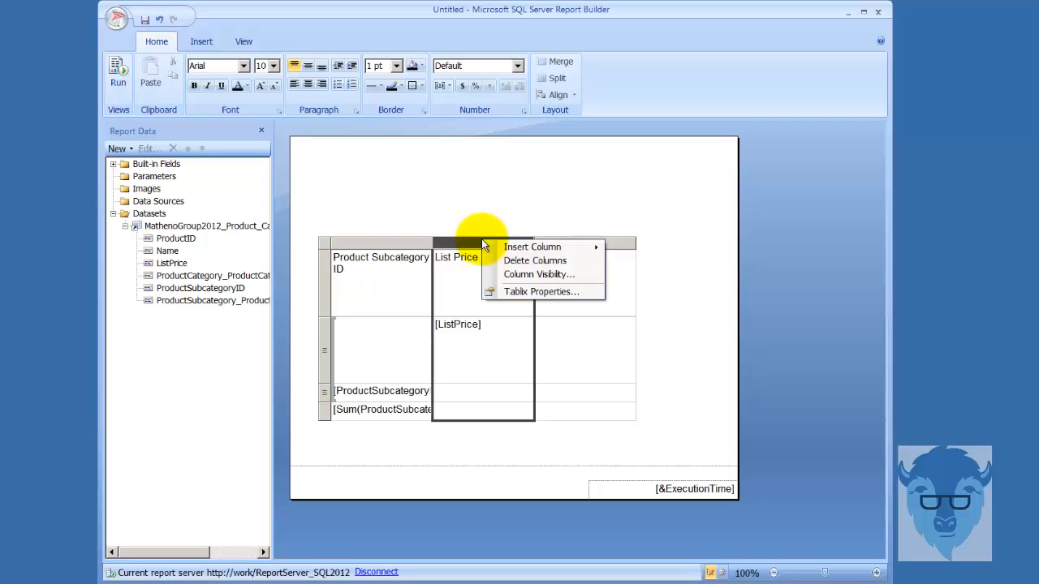
mouse_move(555, 254)
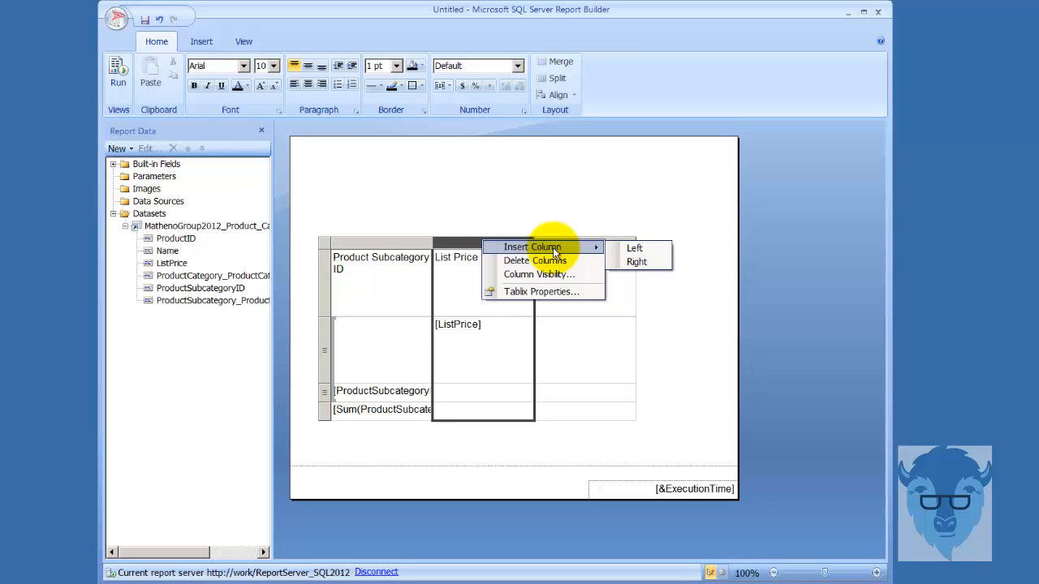
click(648, 258)
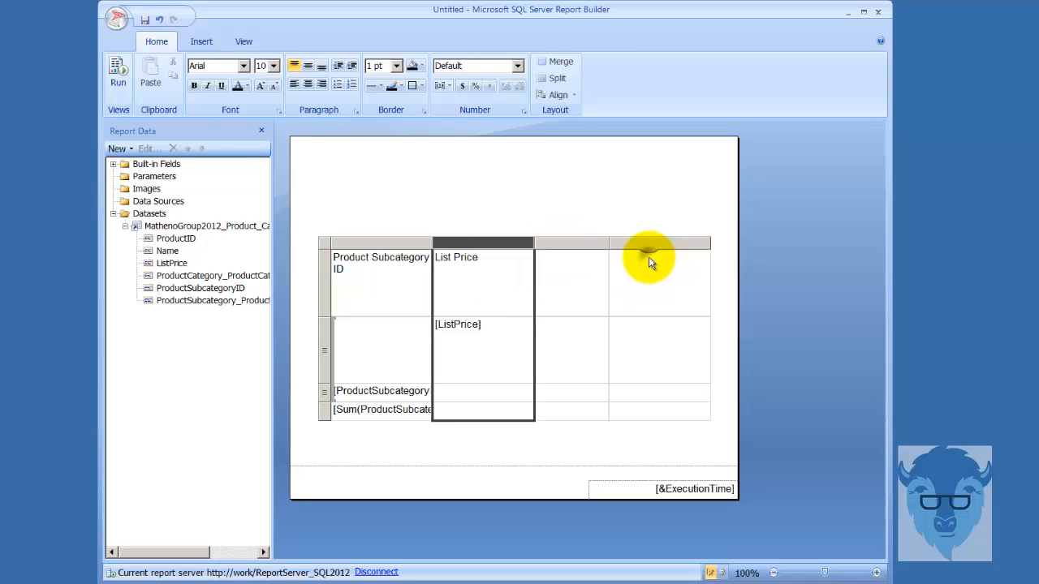
click(564, 242)
click(549, 281)
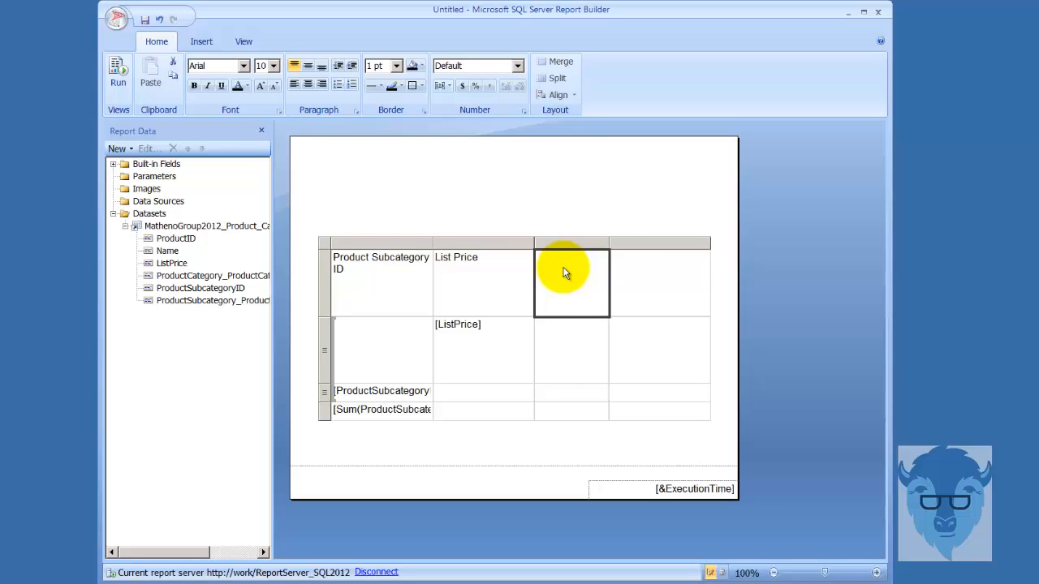
- Assign the ProductID field to the new column's cell in the ListPrice detail row
click(492, 265)
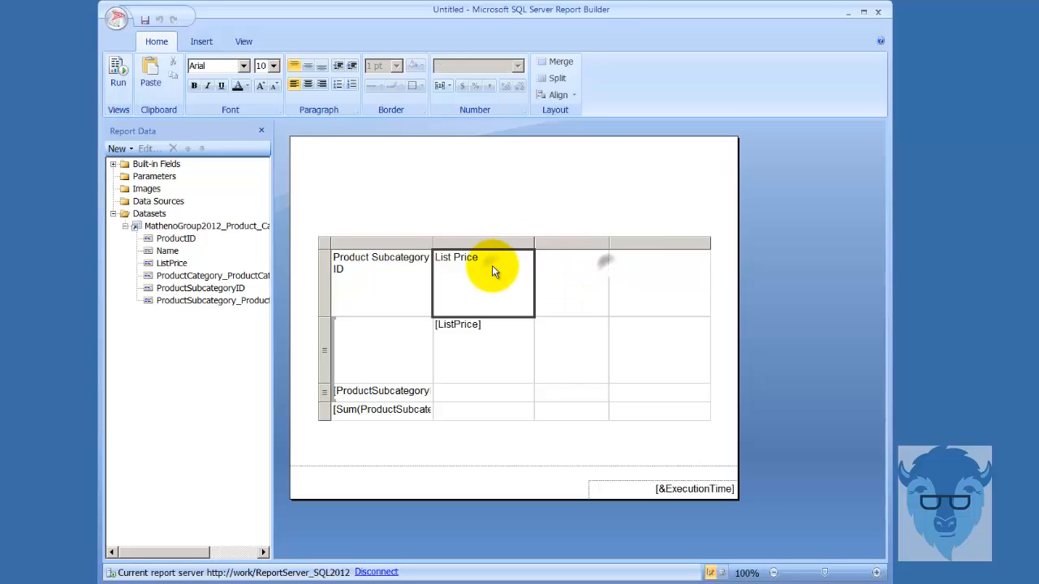
click(585, 276)
right_click(585, 276)
click(563, 269)
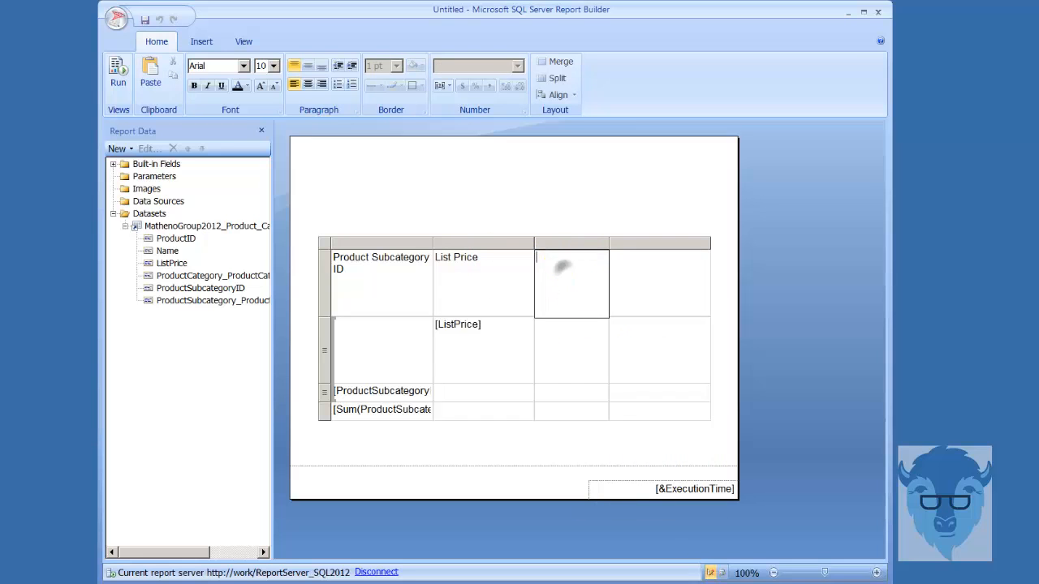
click(571, 350)
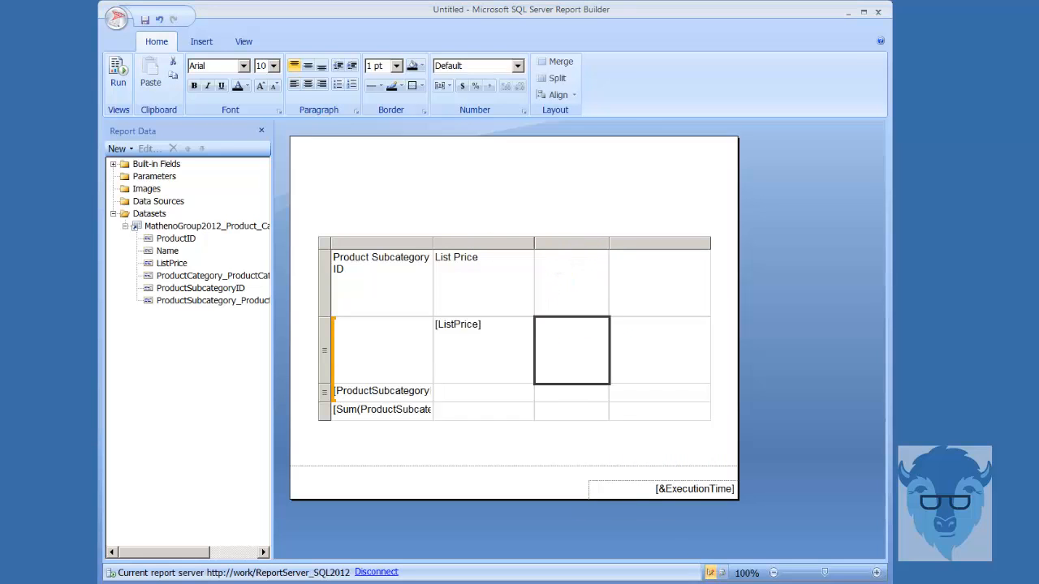
click(583, 270)
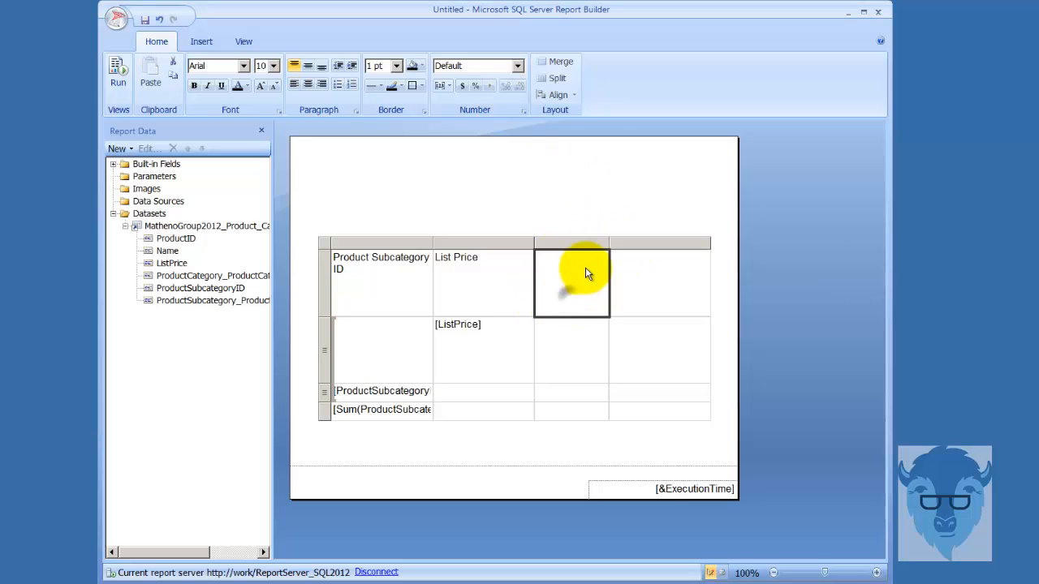
click(580, 360)
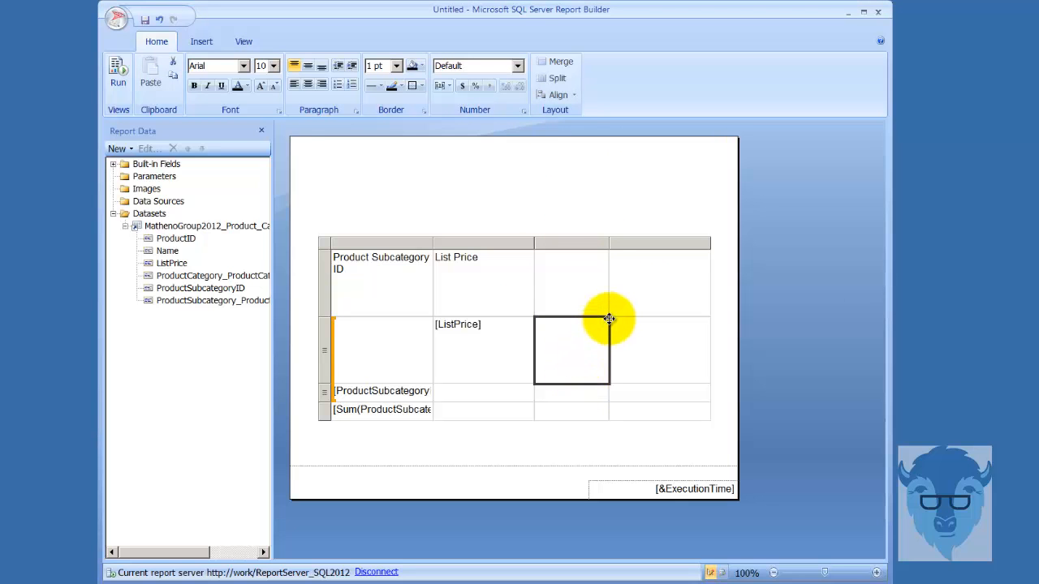
click(603, 318)
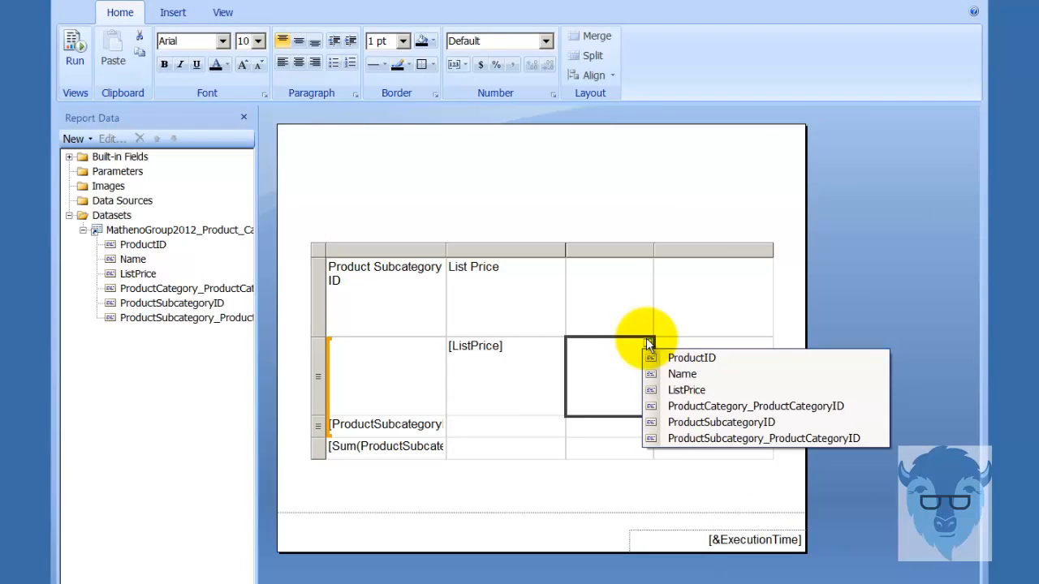
click(690, 357)
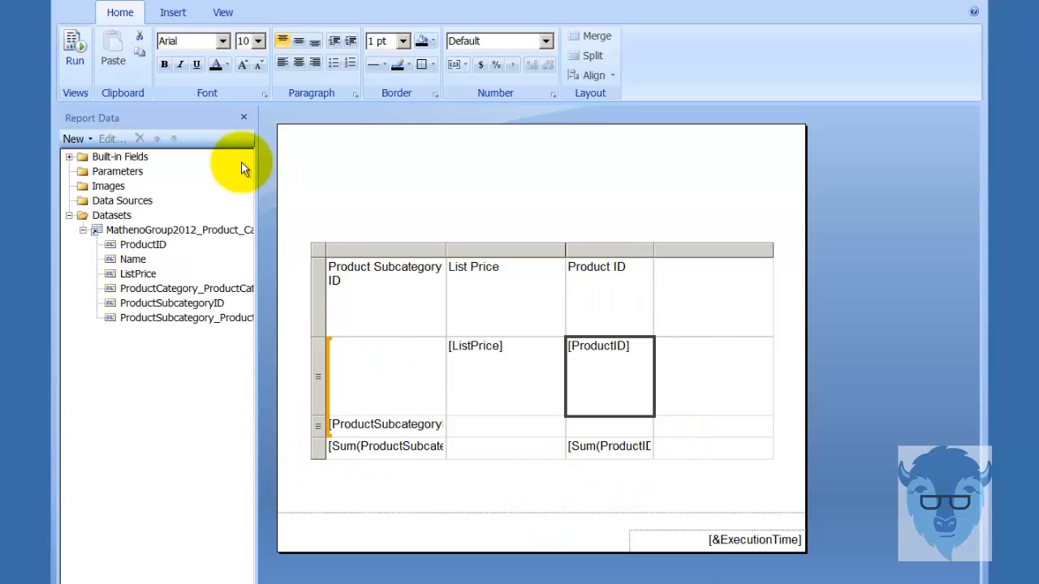
- Run the report to check the new Product ID column, and return to the report design
click(64, 42)
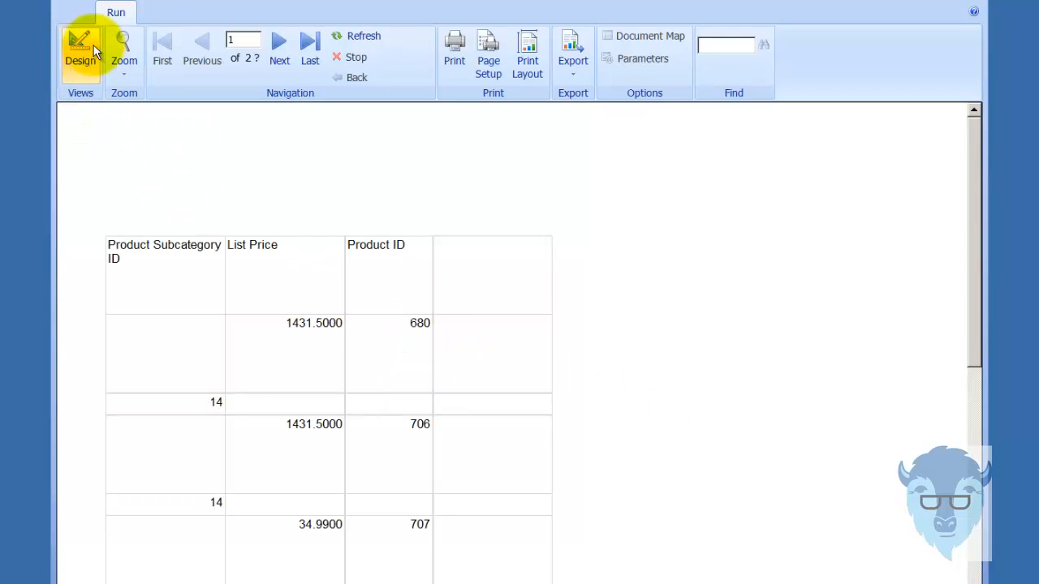
click(85, 47)
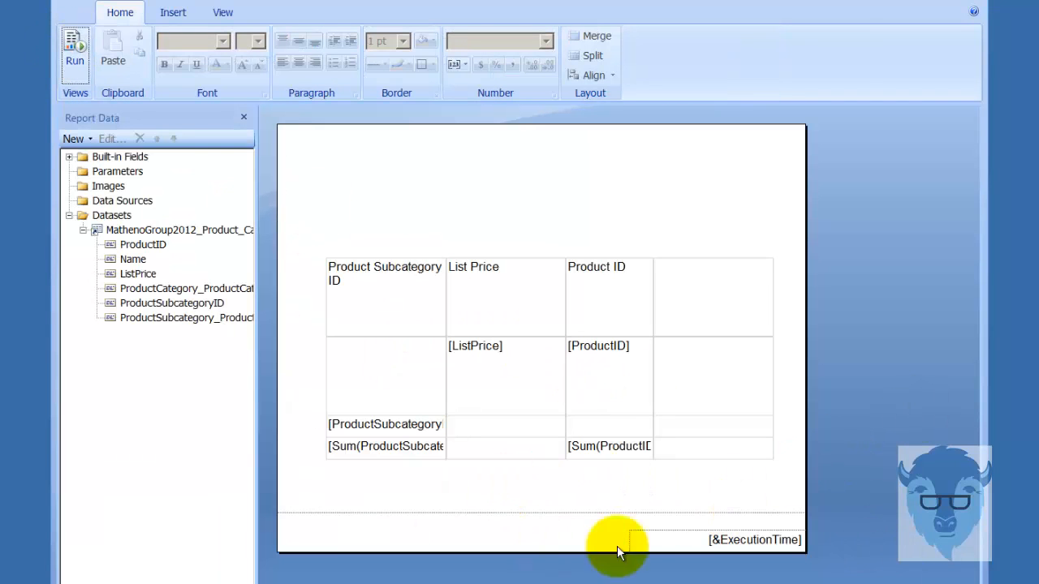
click(661, 490)
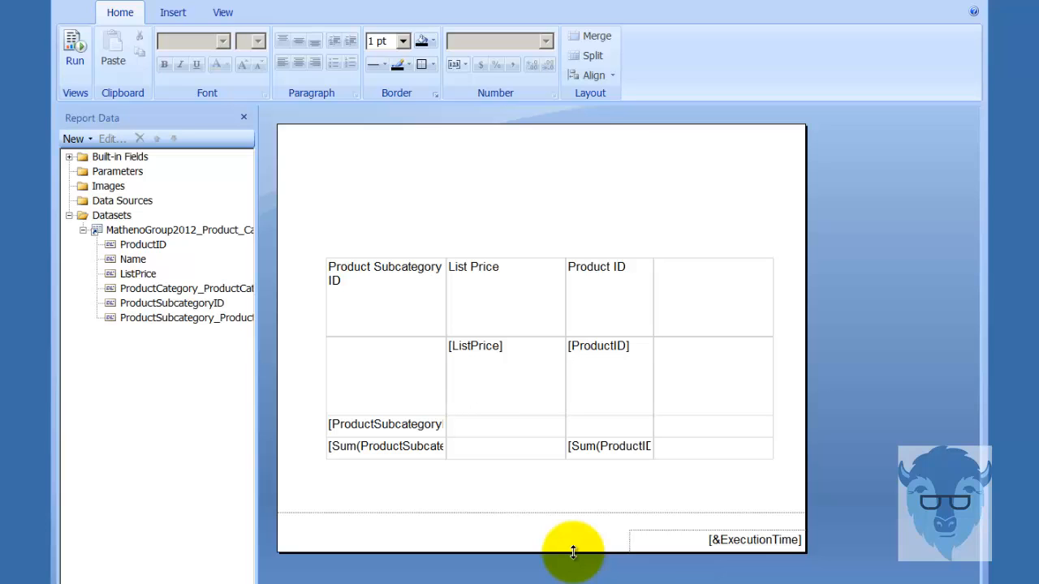
- Undo the ProductID field assignment, the inserted column next to List Price, and the ProductSubcategoryID entries in the table
key(ctrl+z)
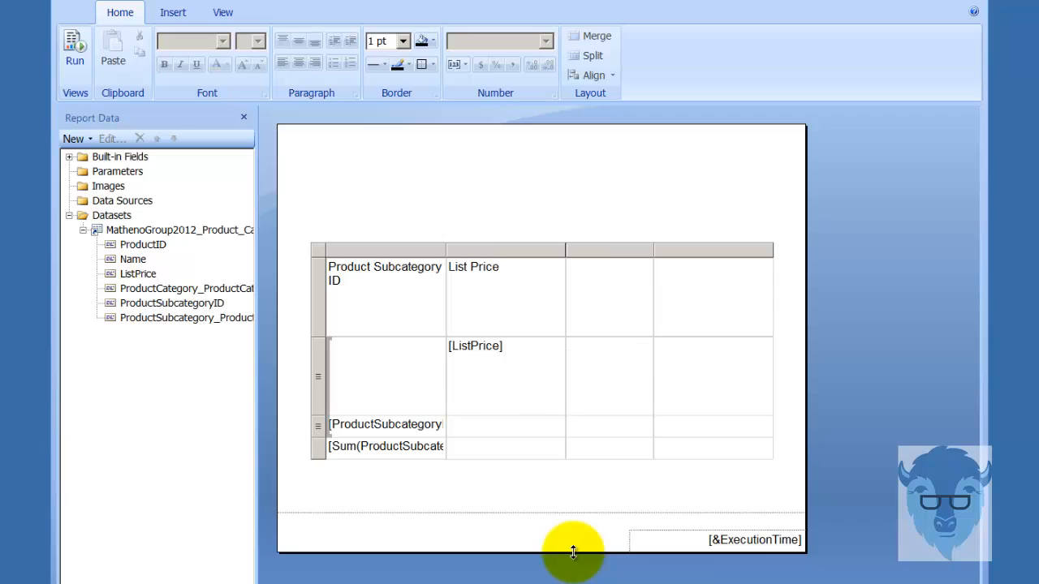
key(ctrl+z)
key(ctrl+z)
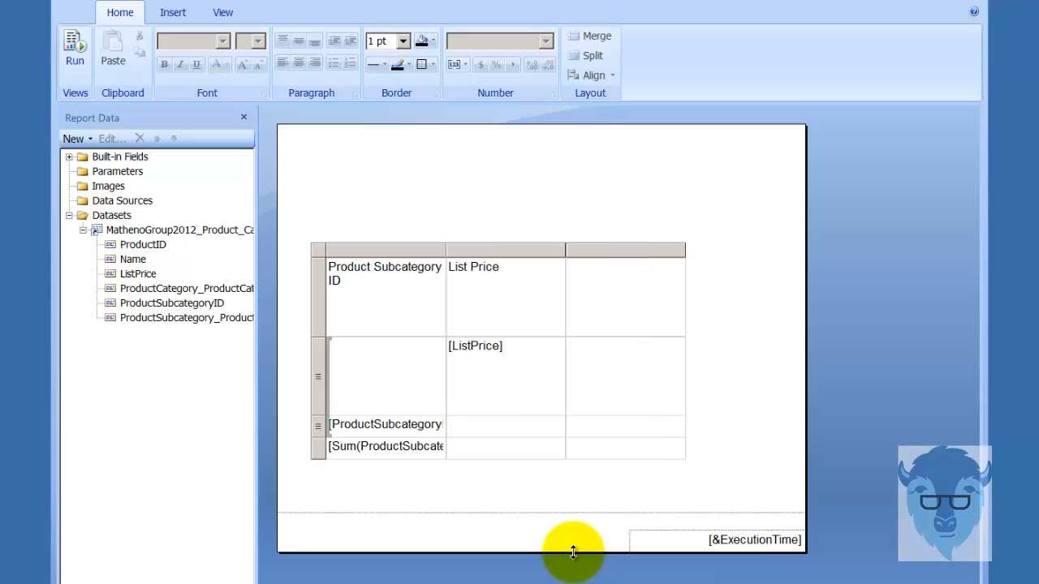
key(ctrl+z)
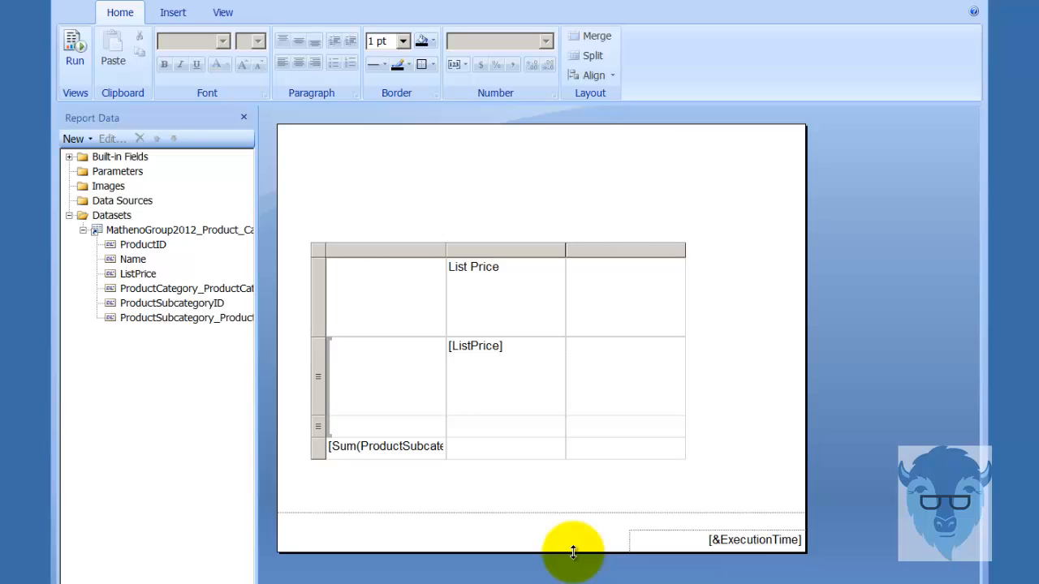
key(ctrl+z)
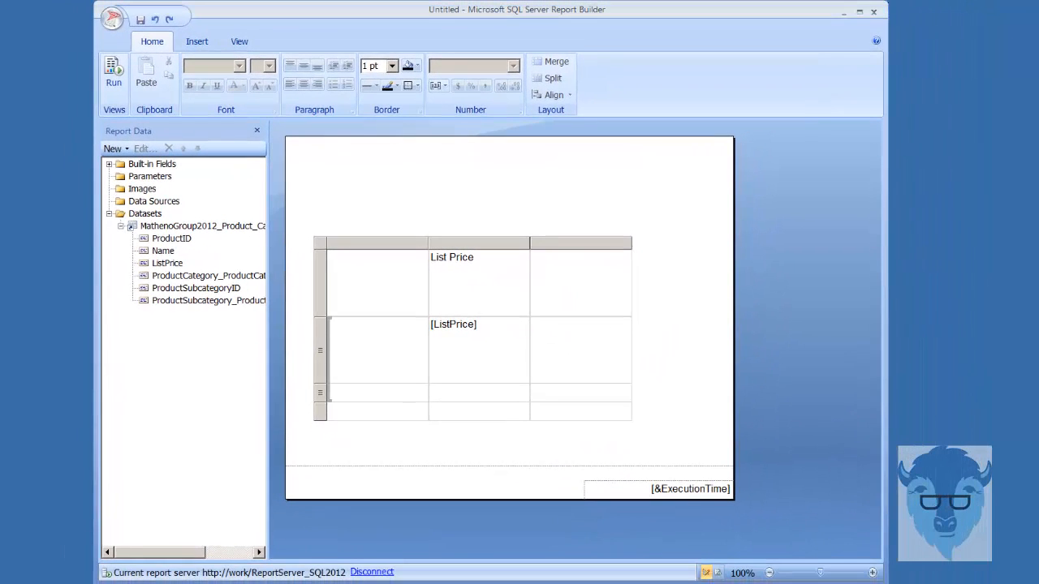
- Set the List Price column to be hidden when the report is initially run, with its display toggled by Textbox10
click(578, 286)
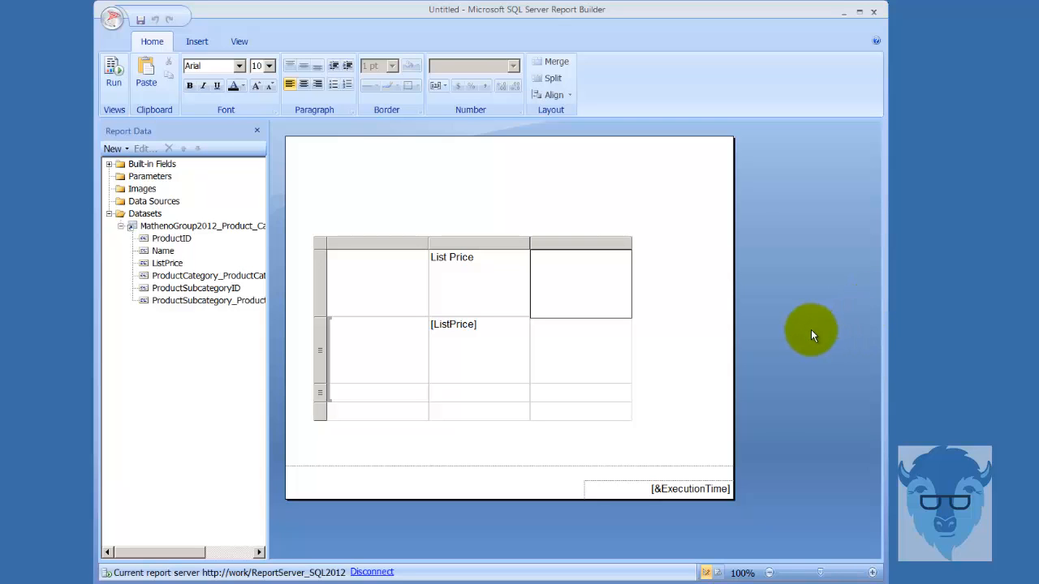
right_click(464, 241)
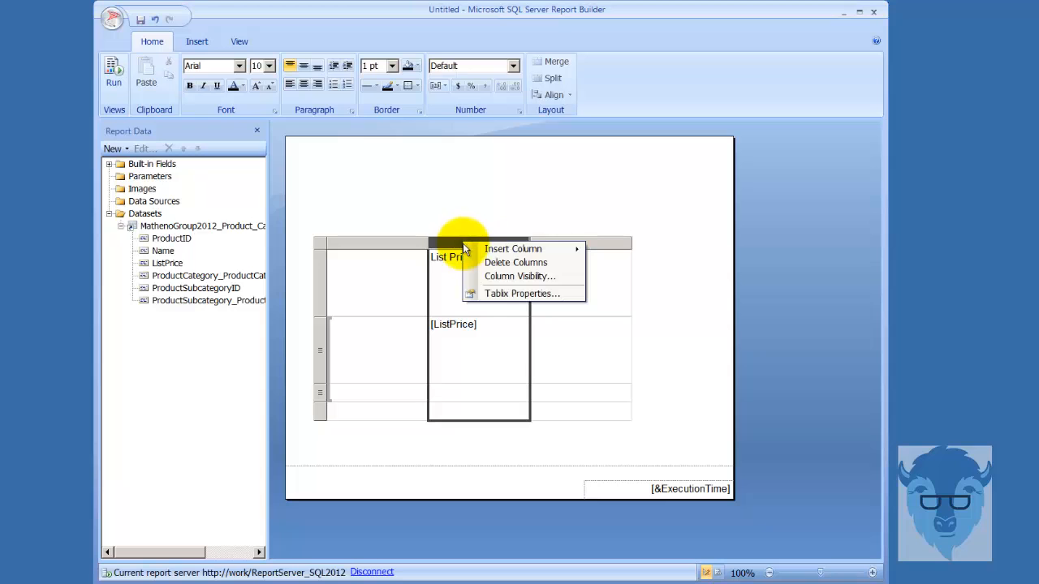
click(510, 277)
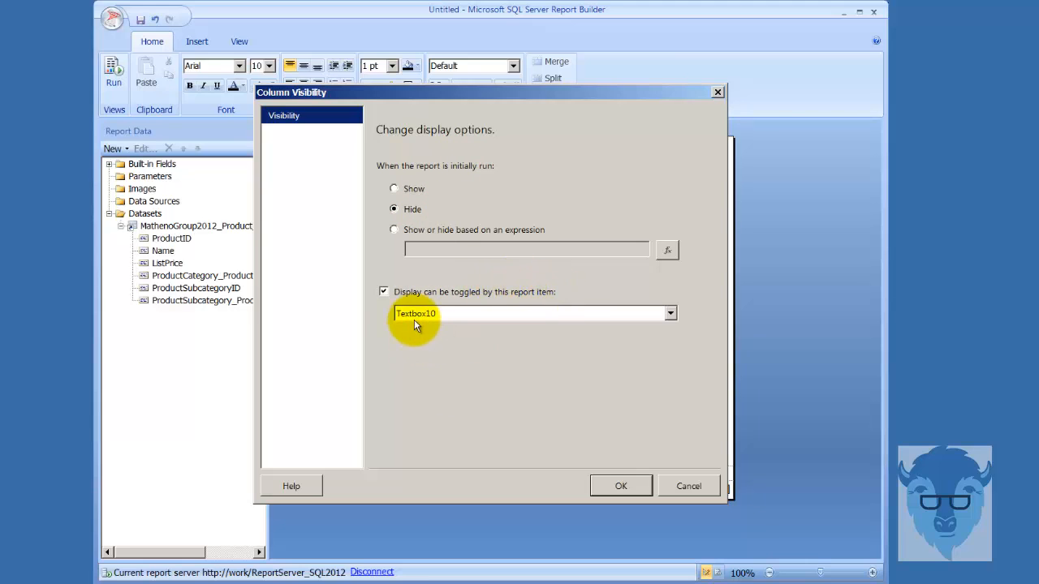
click(630, 486)
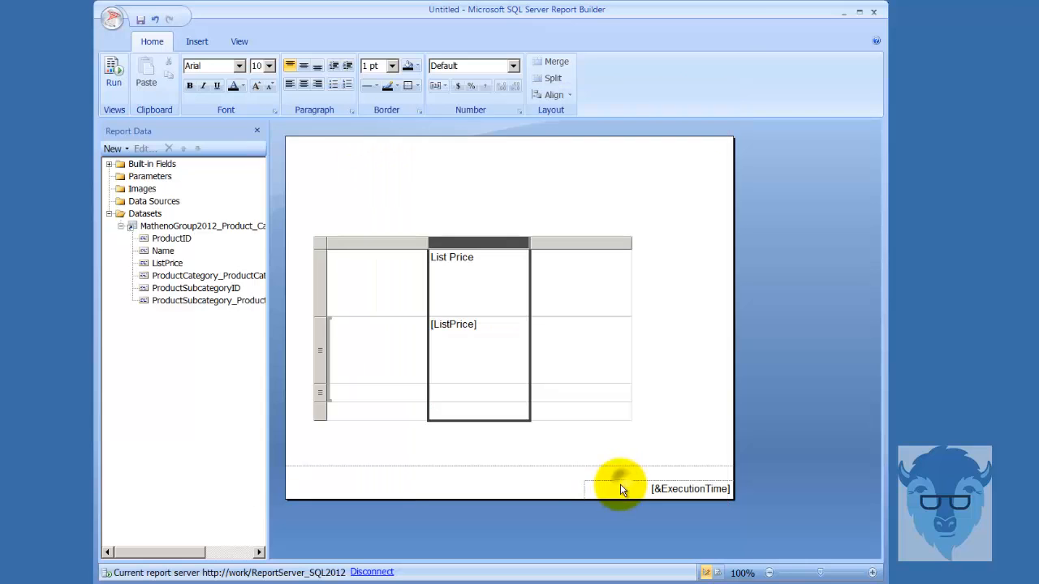
- Run the report to test showing and hiding the List Price column, and return to the report design
click(116, 75)
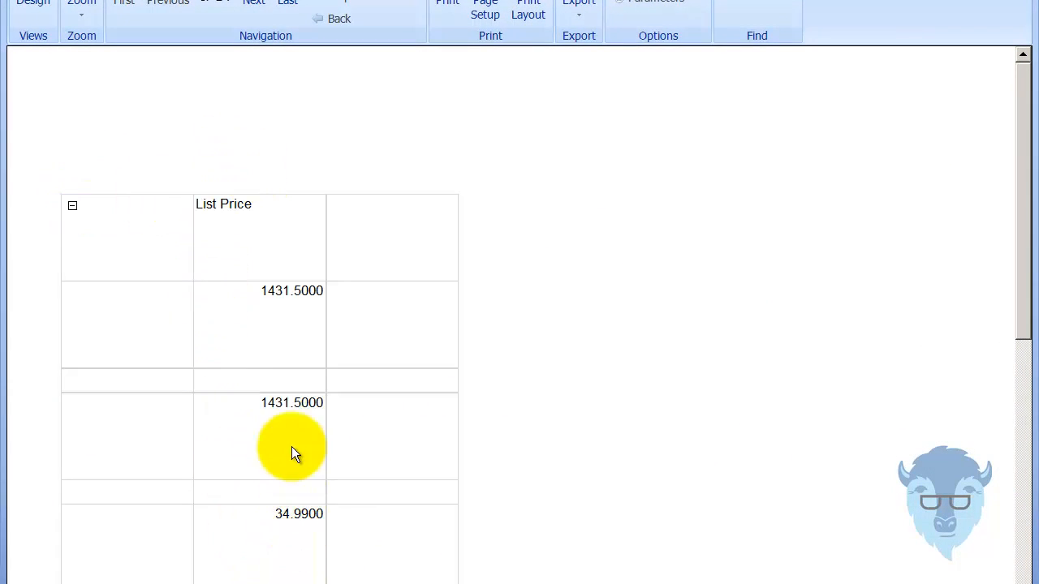
click(73, 208)
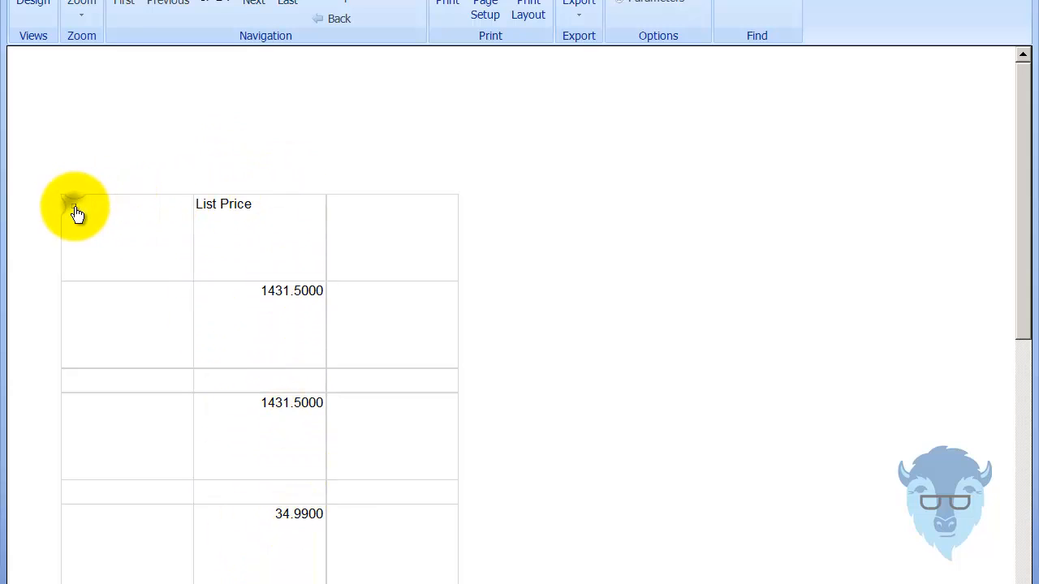
click(34, 4)
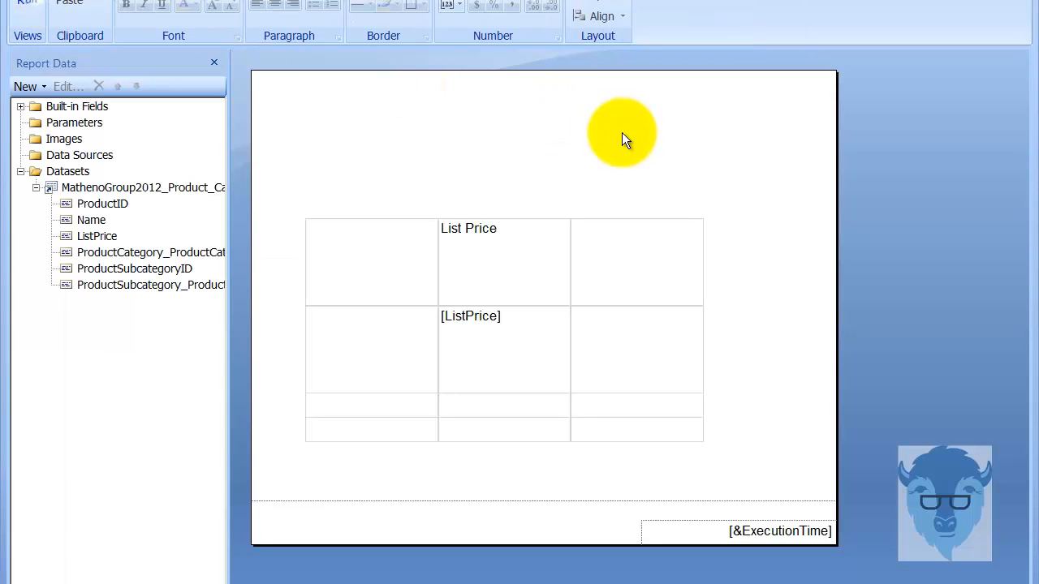
- Examine the expression editor for showing or hiding the List Price column, and cancel the column visibility changes
click(513, 223)
right_click(512, 208)
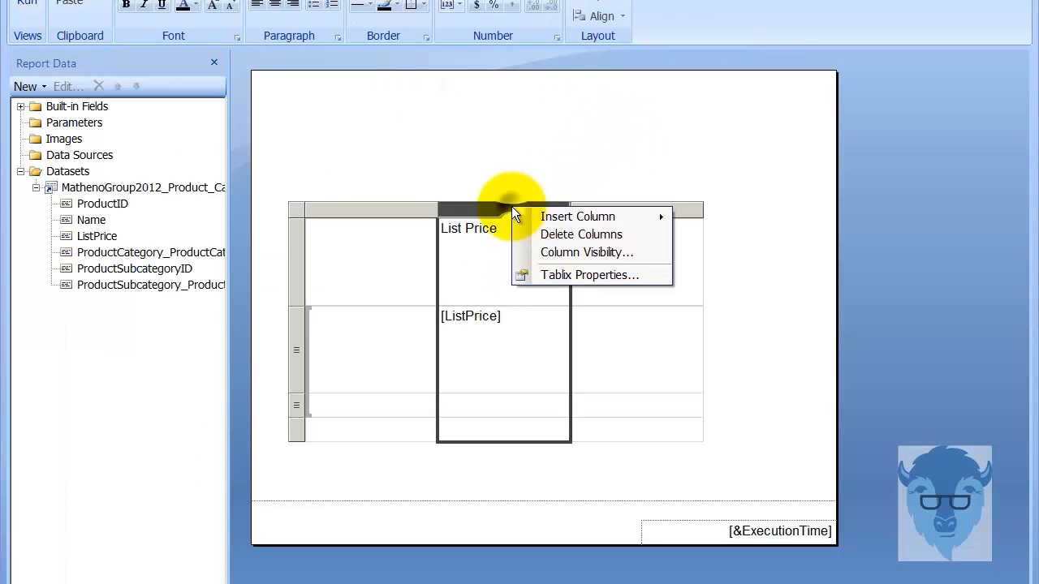
click(583, 248)
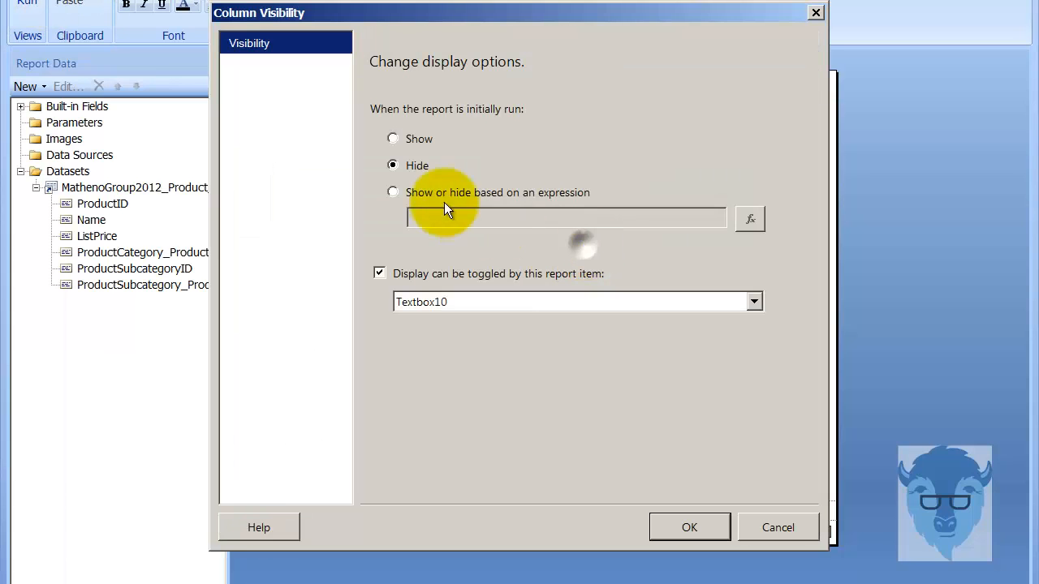
click(393, 192)
click(750, 220)
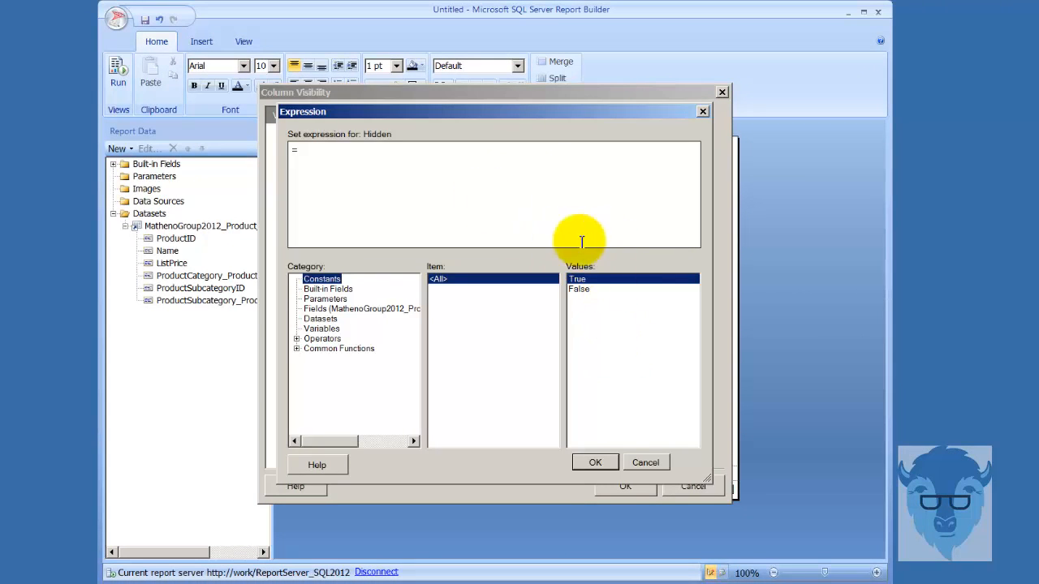
click(595, 464)
click(684, 487)
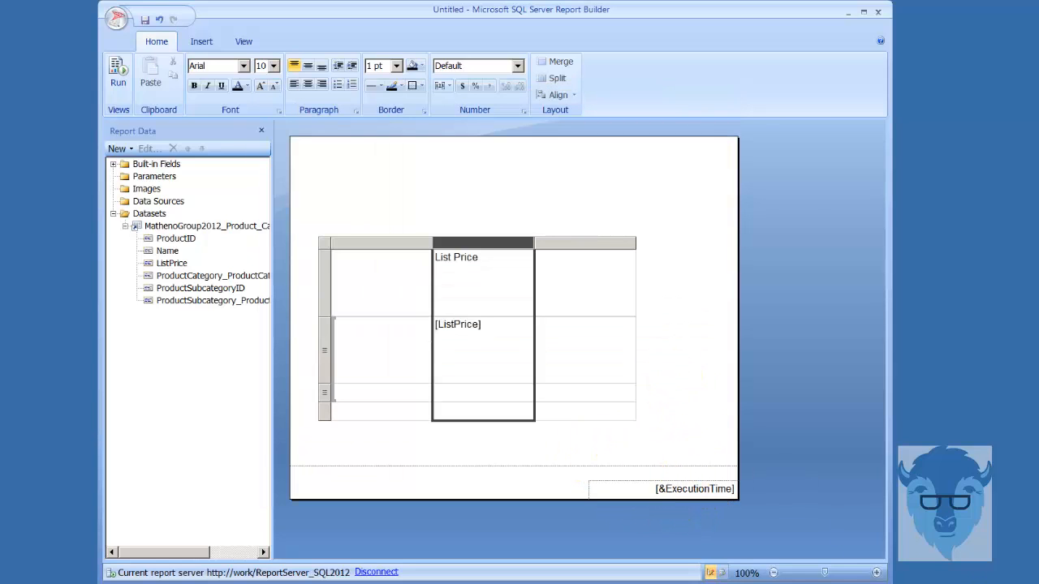
- Rename the text box in the empty header cell beside List Price as clickable
click(483, 351)
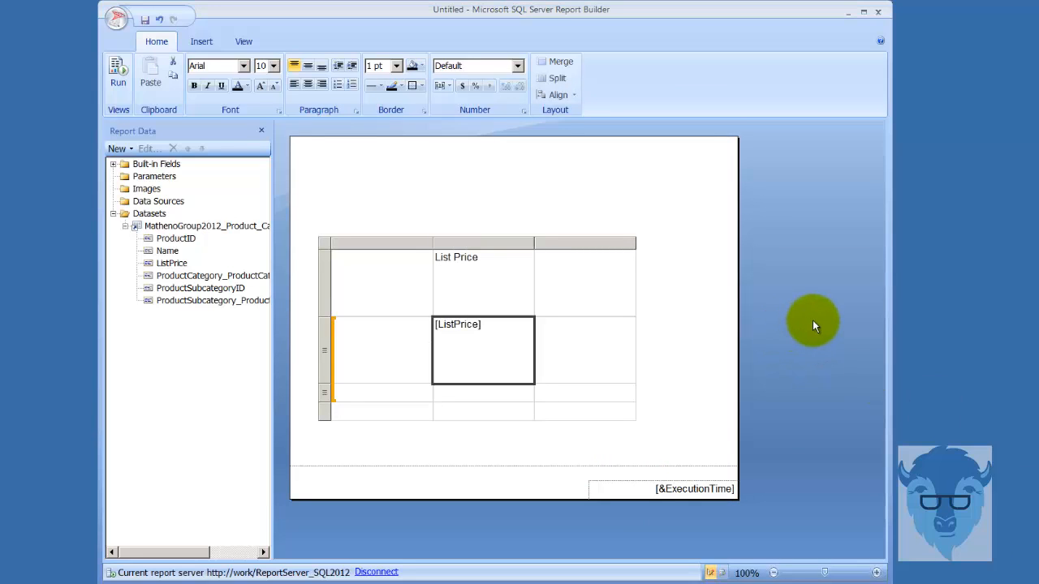
click(387, 290)
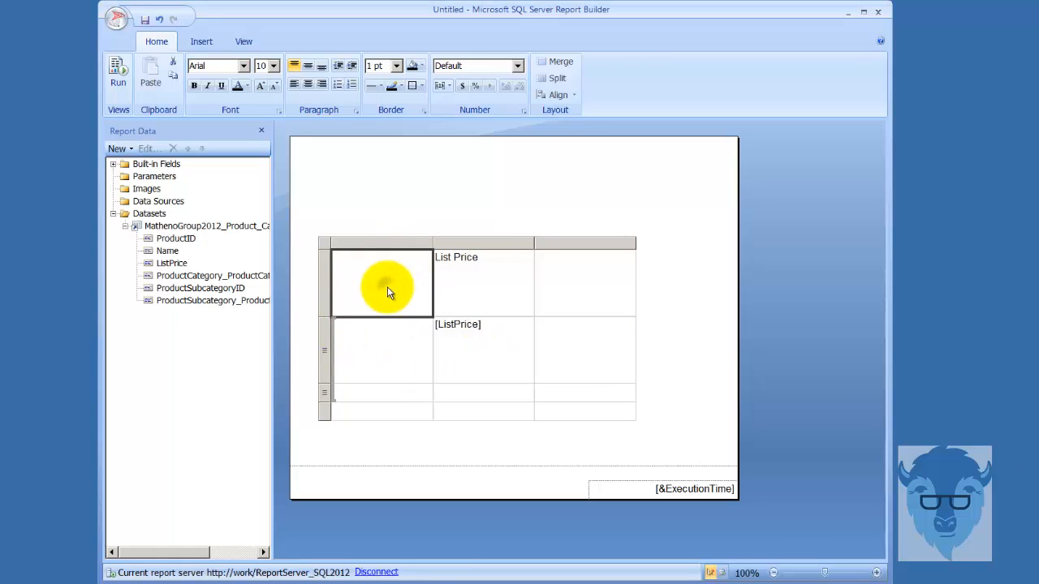
right_click(387, 292)
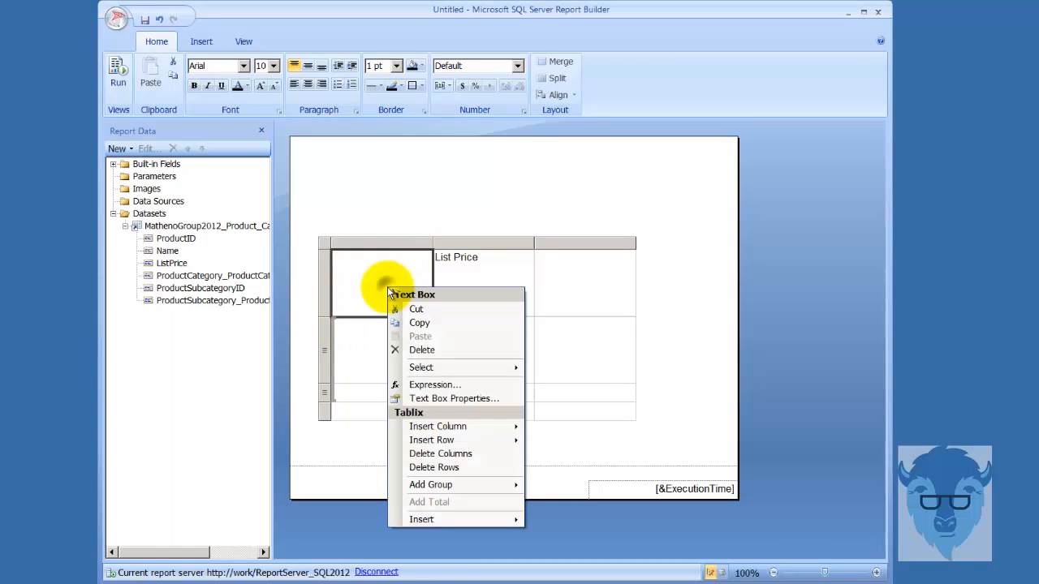
click(477, 402)
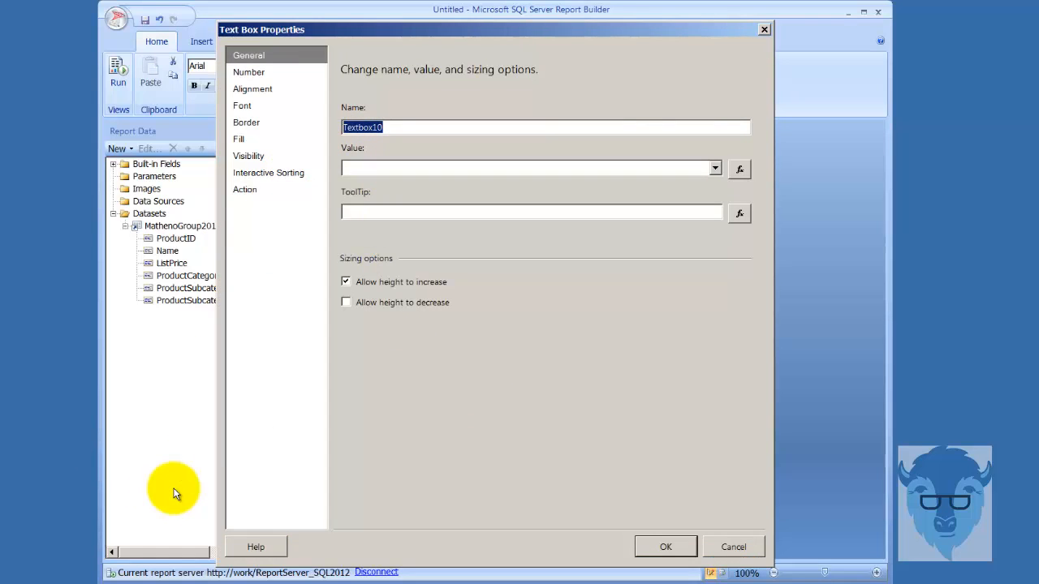
text(clickable)
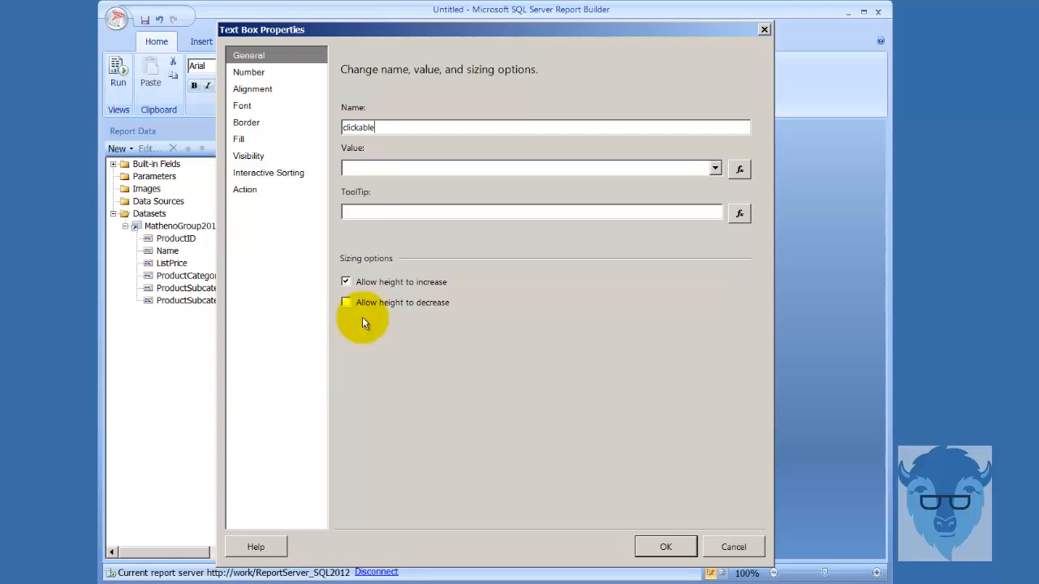
click(662, 544)
- In the ListPrice detail cell's text box properties, set the number format to Currency with 0 decimal places
click(465, 349)
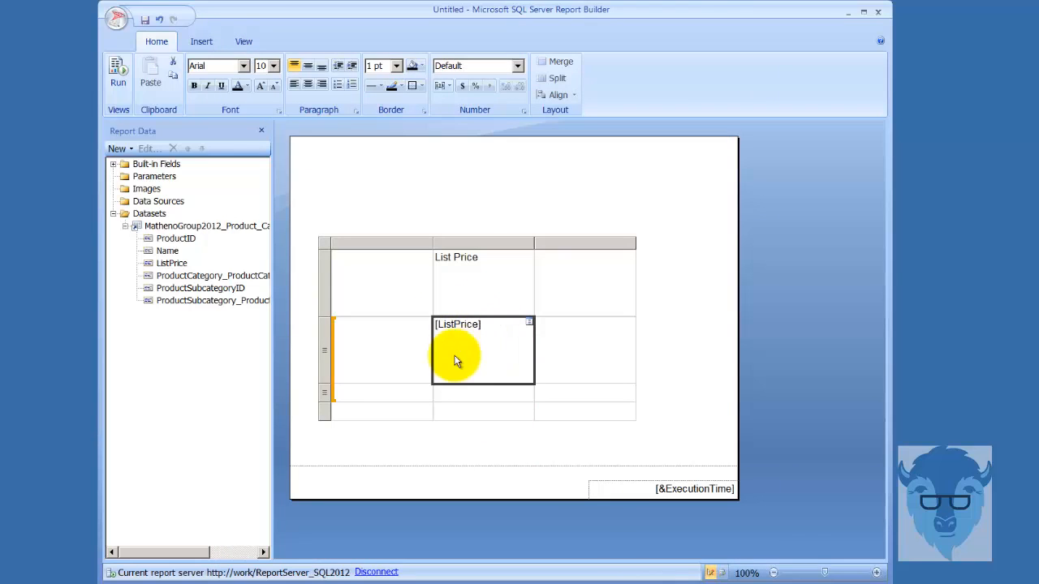
right_click(480, 360)
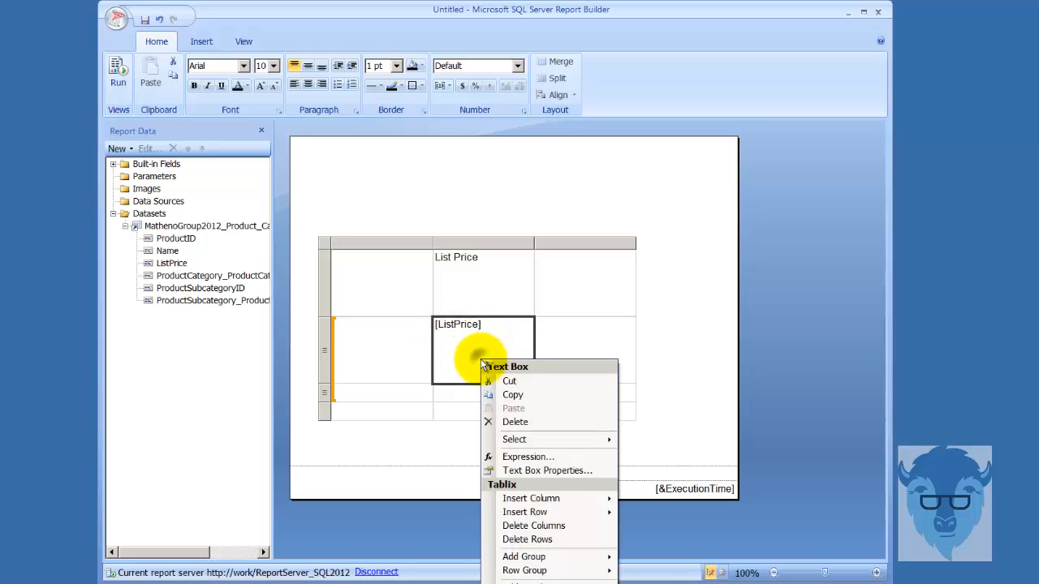
click(553, 469)
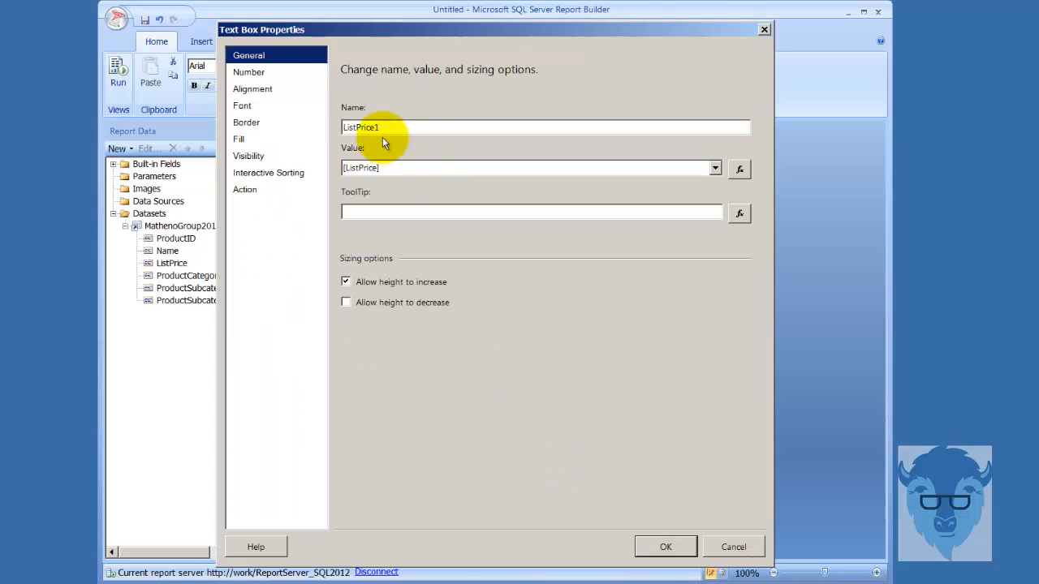
click(271, 77)
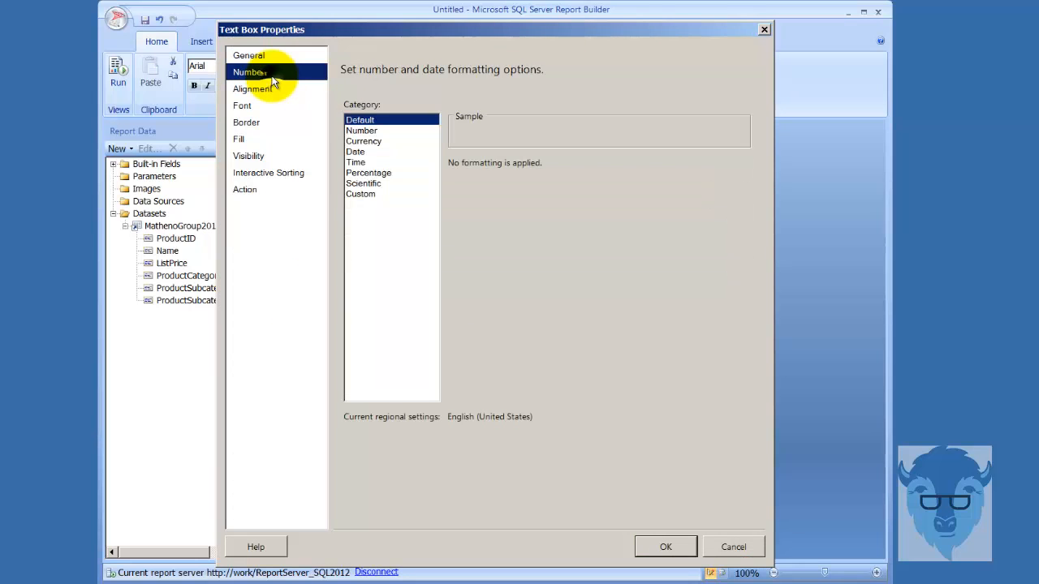
click(357, 151)
click(362, 141)
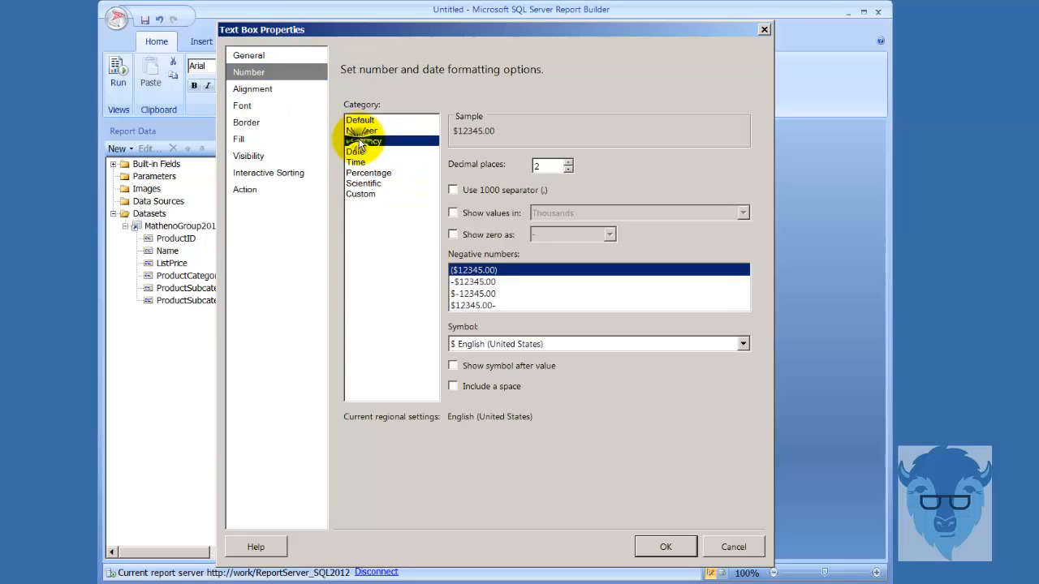
click(568, 170)
click(568, 169)
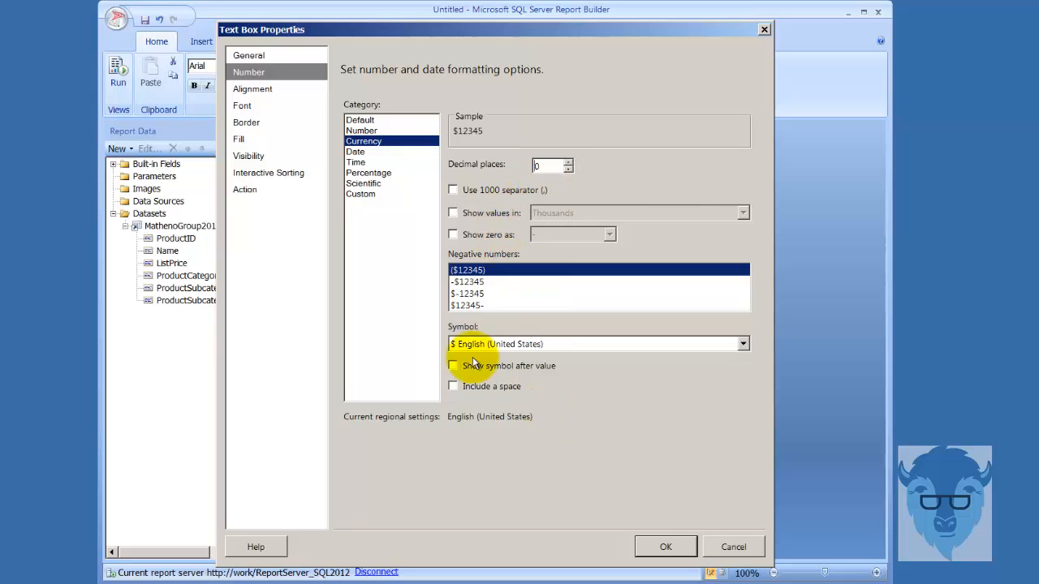
- Review the Date, Time, Percentage, Scientific and Custom format categories, and apply the Currency format to the ListPrice cell
click(355, 153)
click(355, 162)
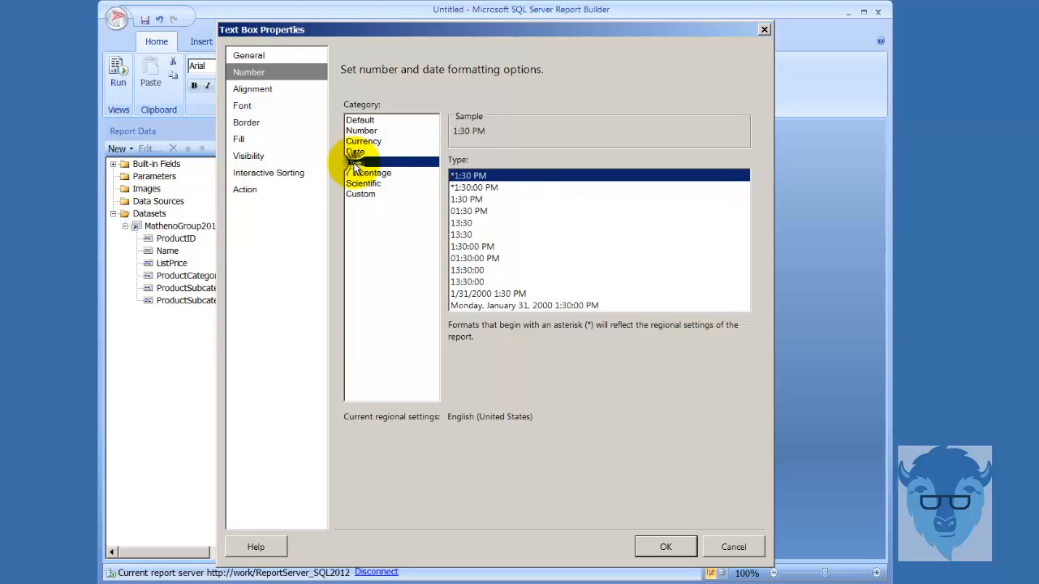
click(362, 173)
click(362, 184)
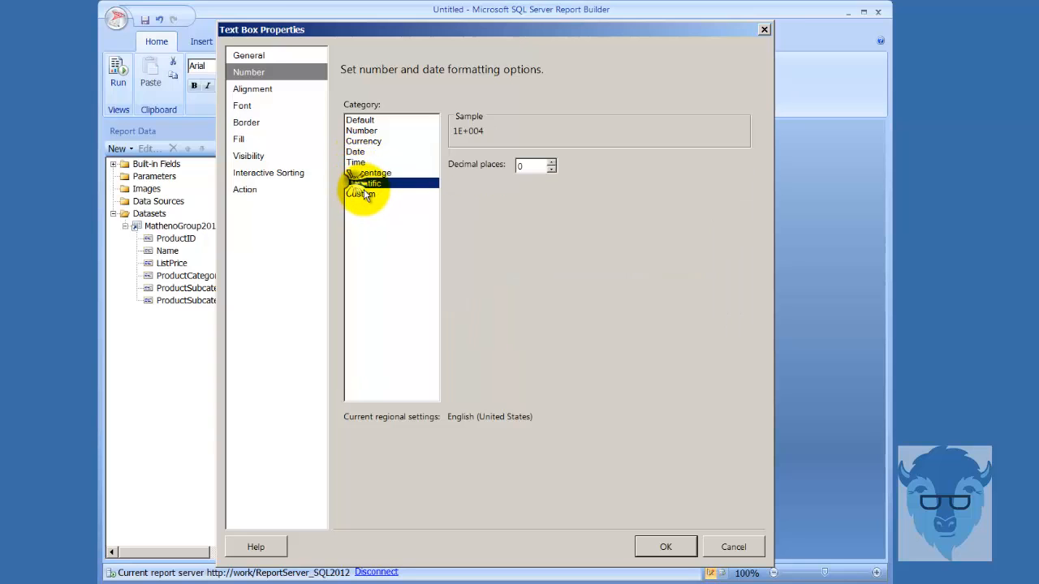
click(360, 194)
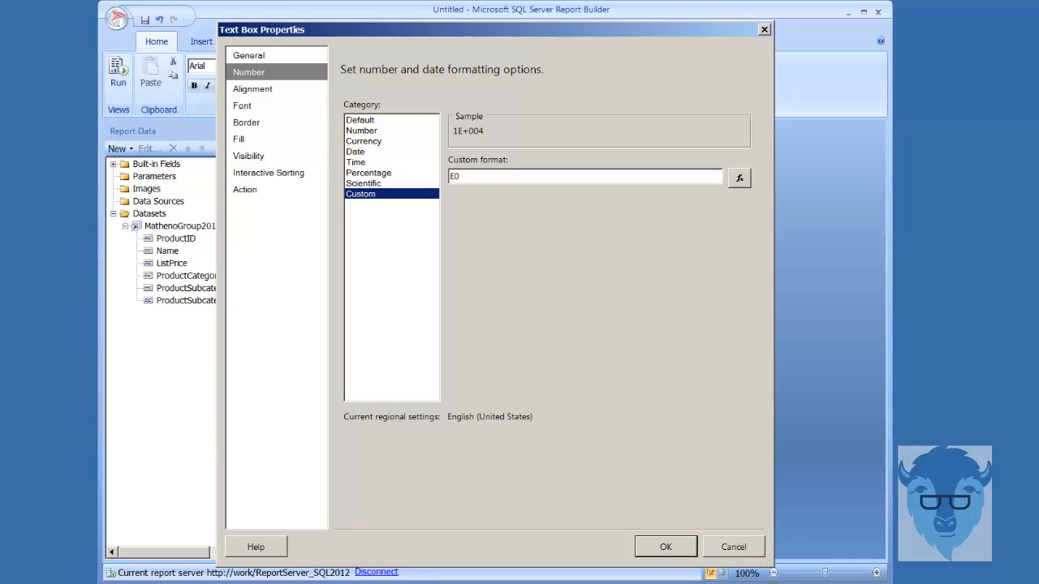
click(363, 141)
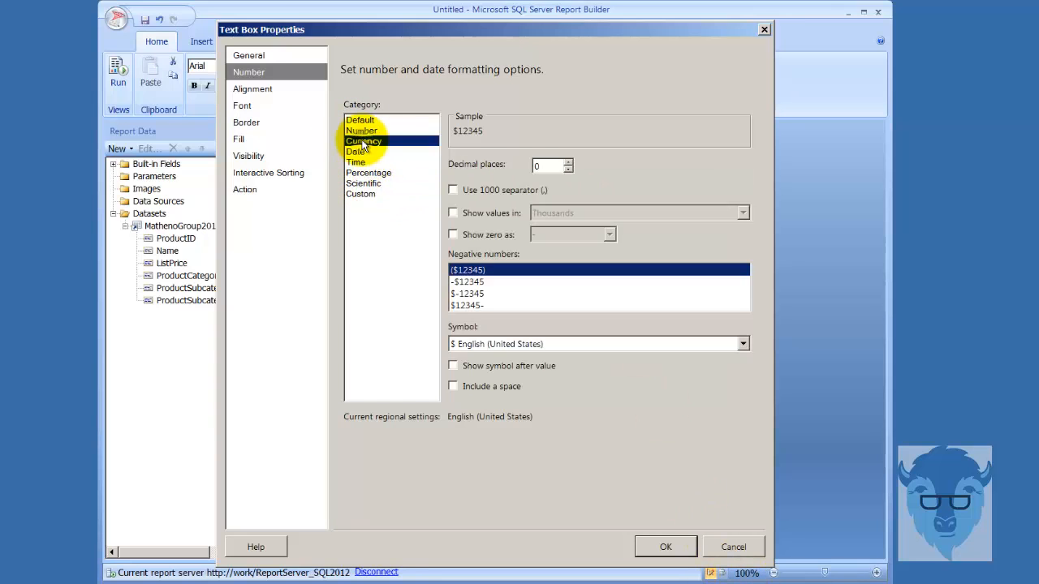
click(667, 547)
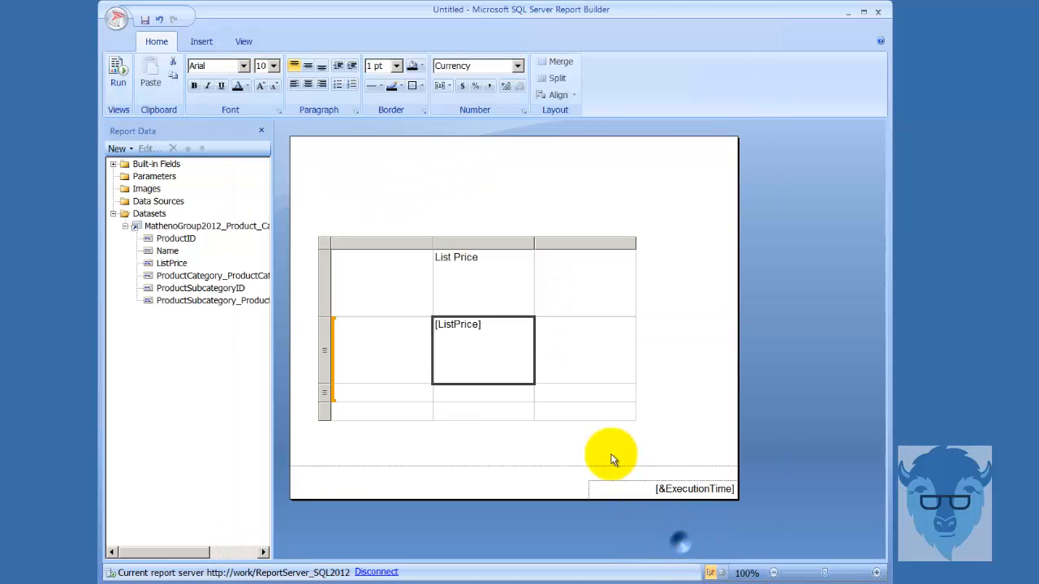
- Run the report to check the currency-formatted prices, expand and collapse the List Price column, and return to the report design
click(117, 80)
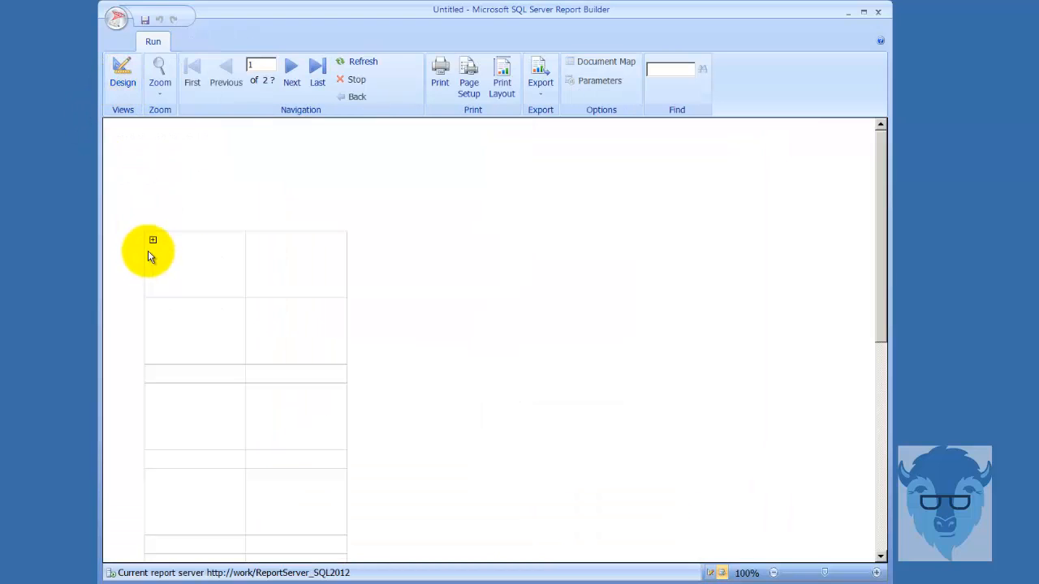
click(153, 240)
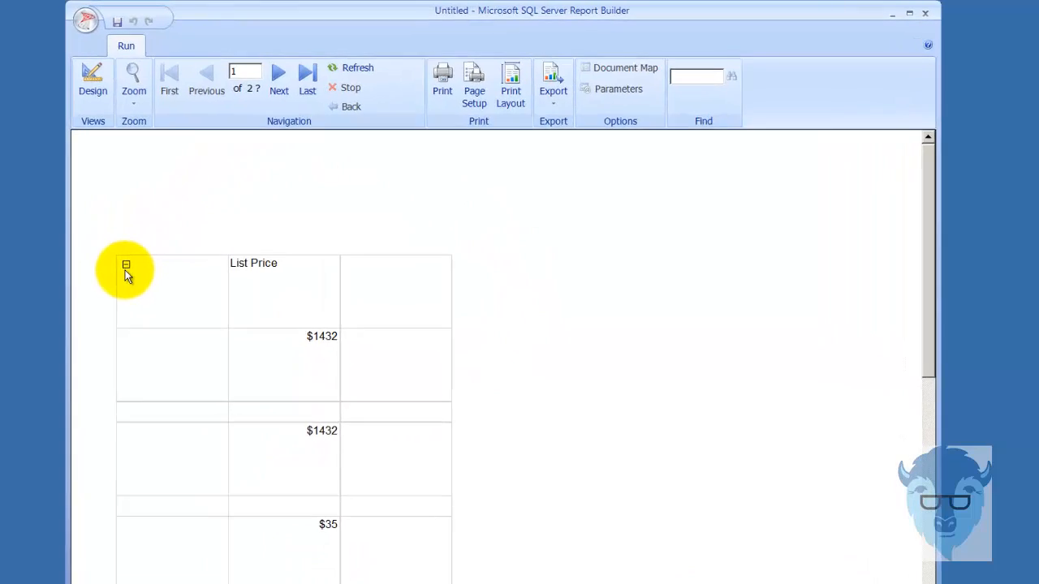
click(125, 265)
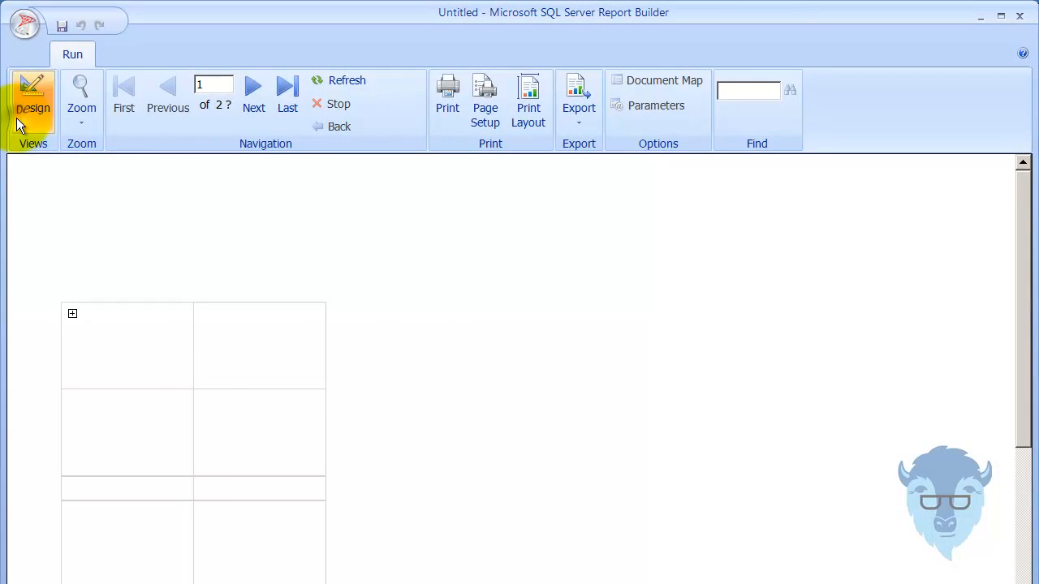
click(24, 113)
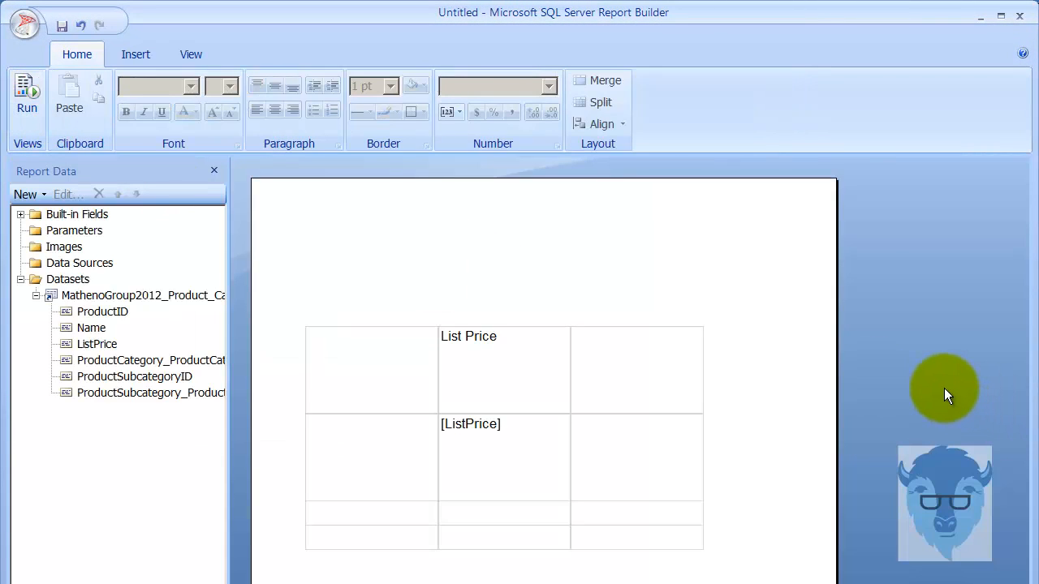
- Examine the number format and font choices offered for the selected List Price header text, and deselect the table
click(529, 456)
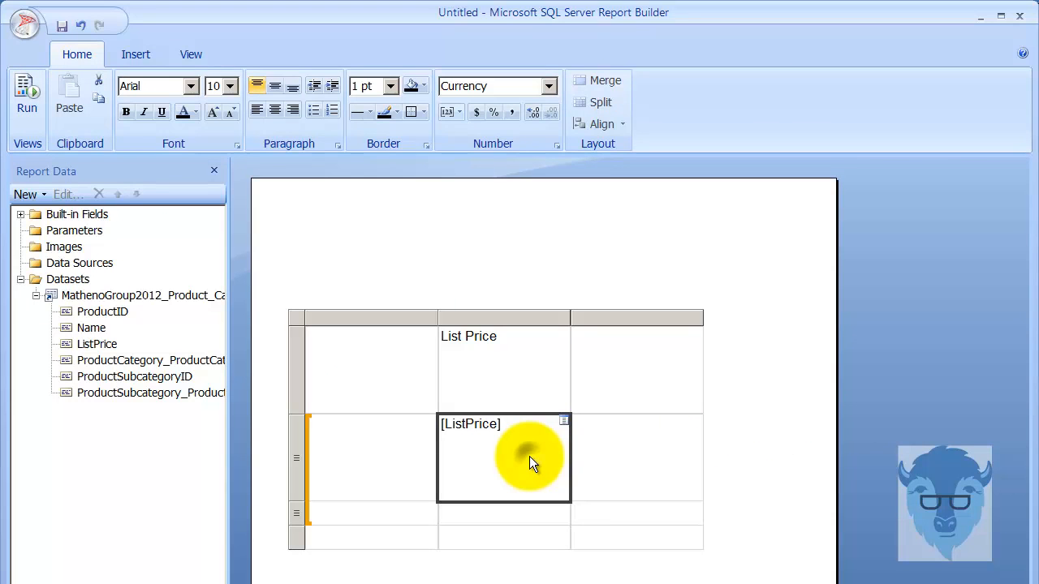
click(514, 447)
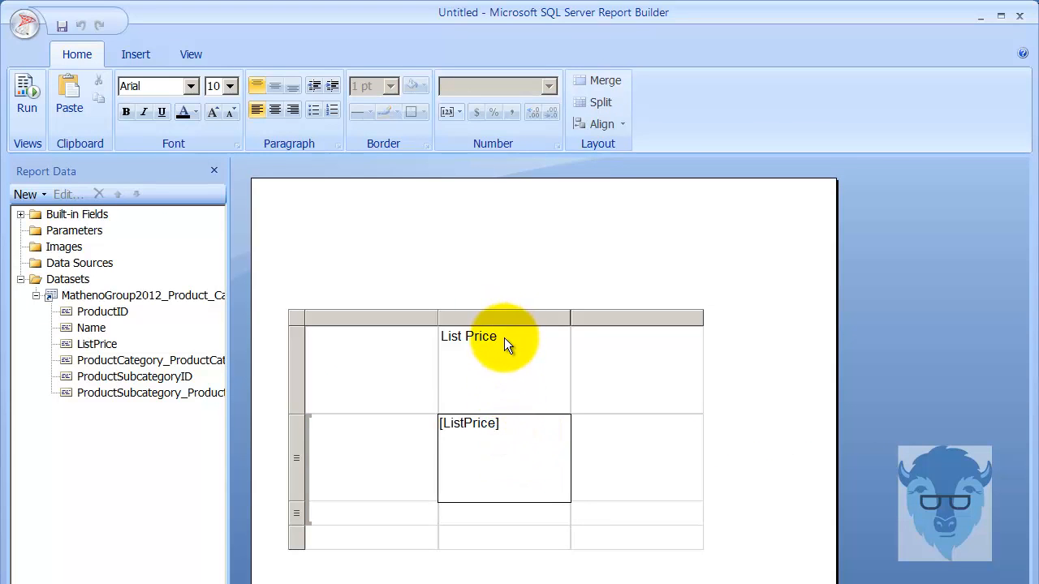
click(504, 338)
click(497, 336)
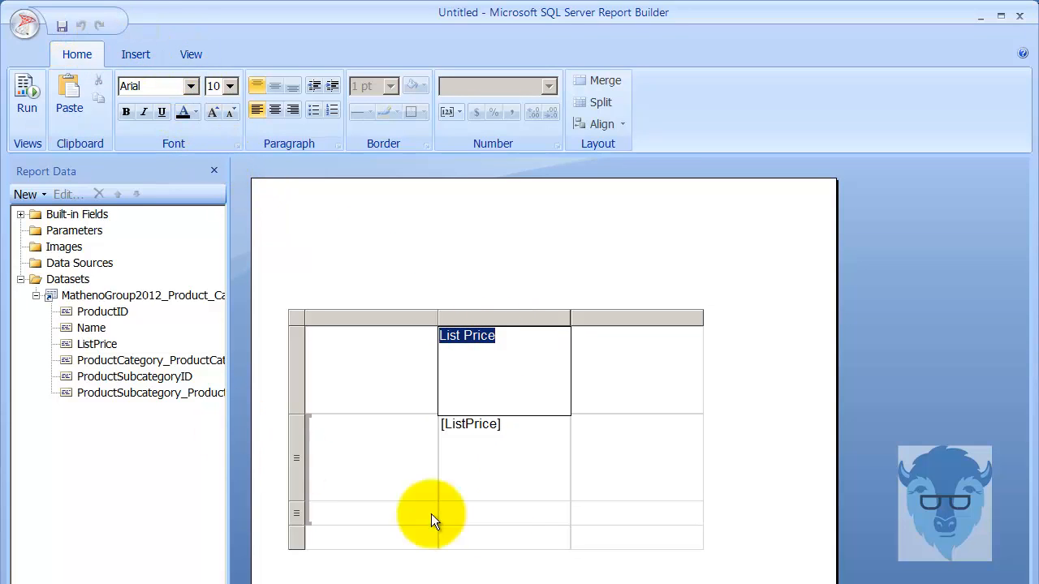
click(501, 403)
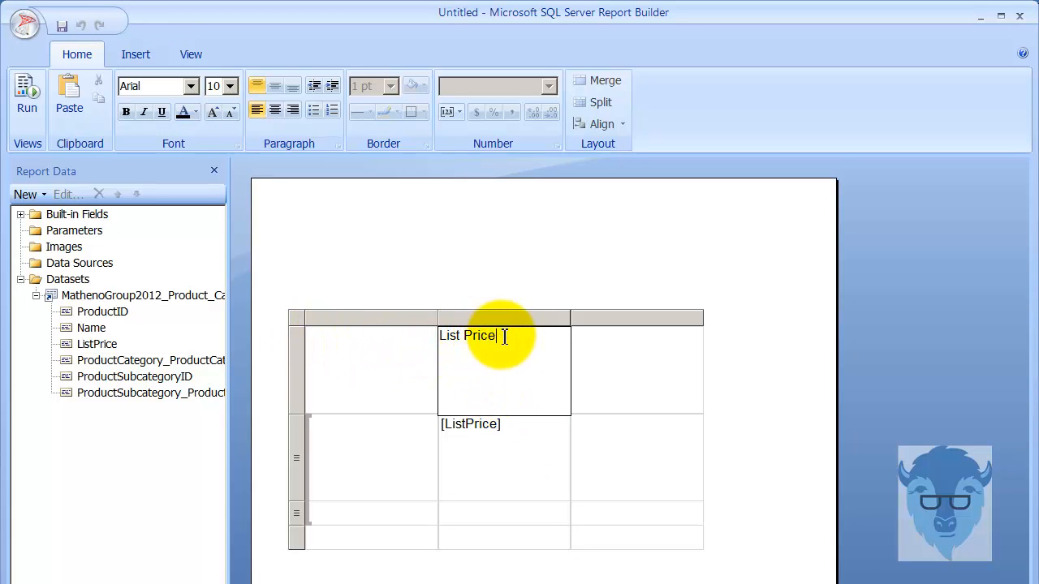
drag(505, 336, 427, 329)
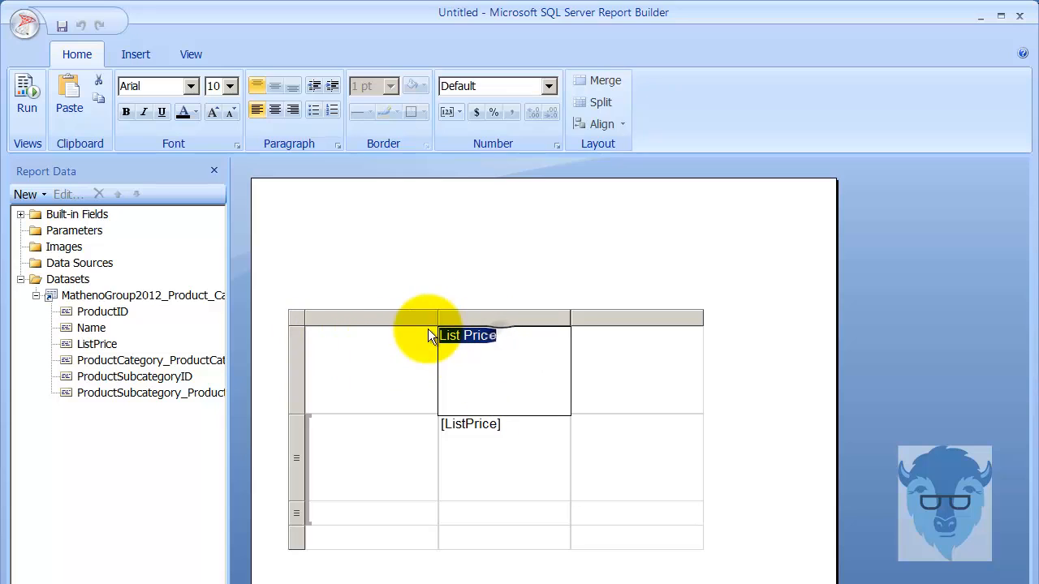
click(550, 85)
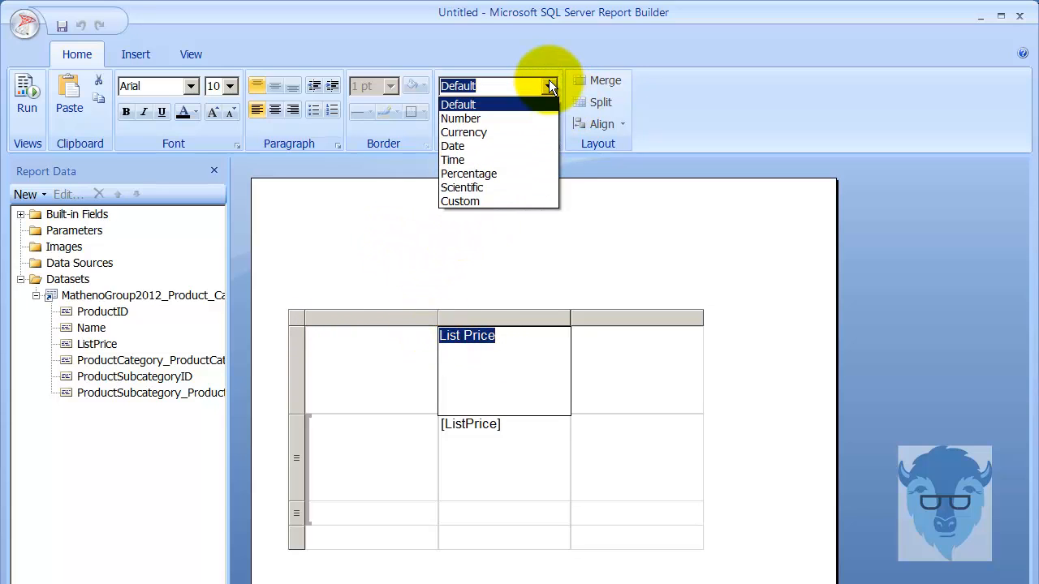
click(549, 81)
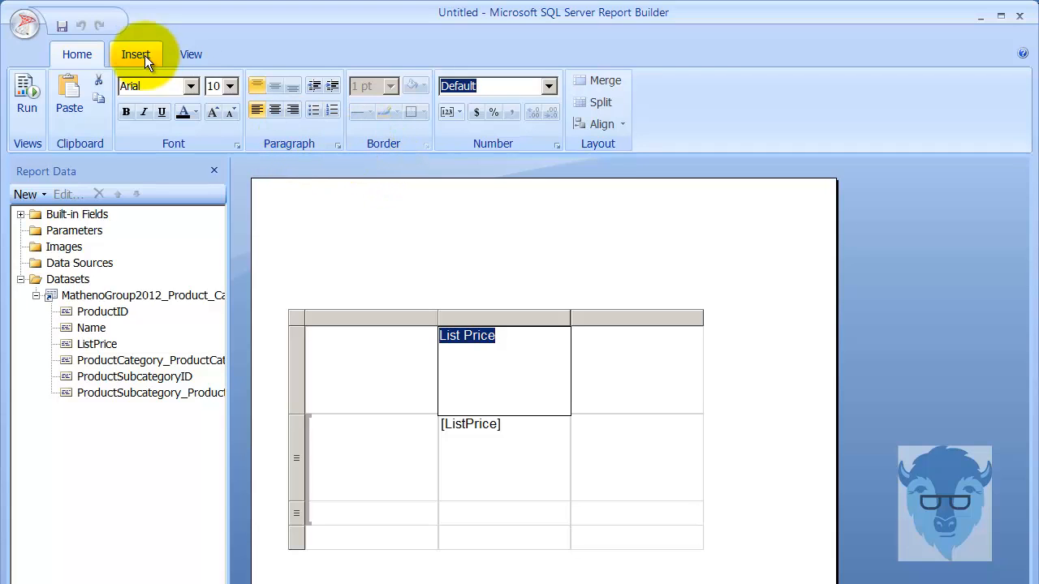
click(190, 86)
click(190, 86)
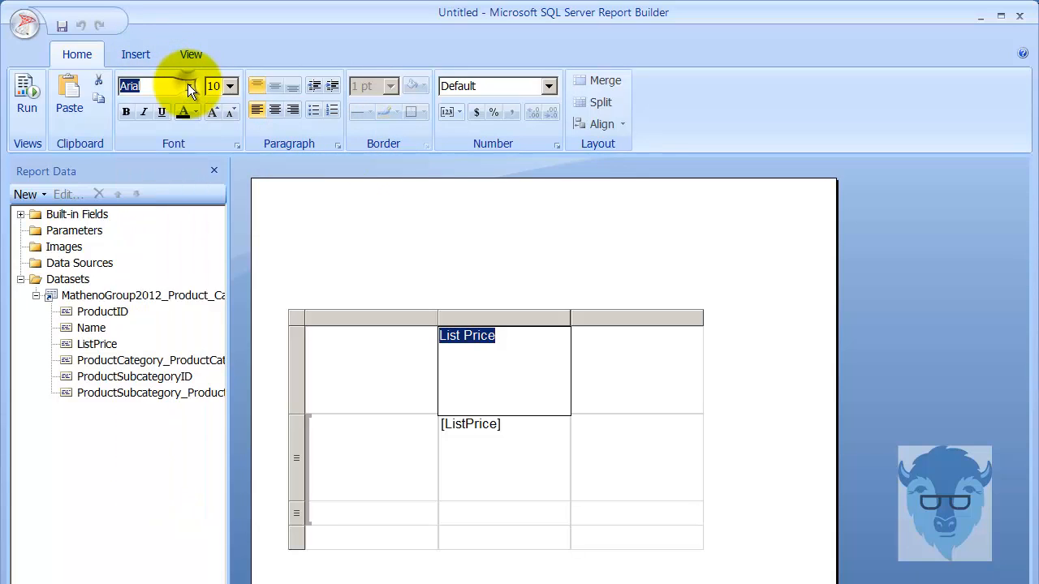
click(563, 273)
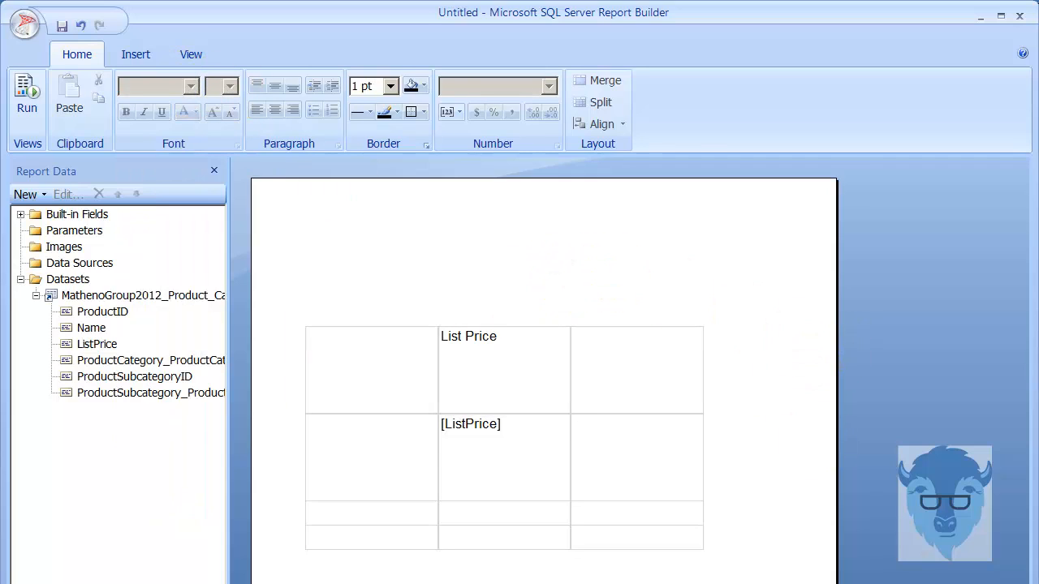